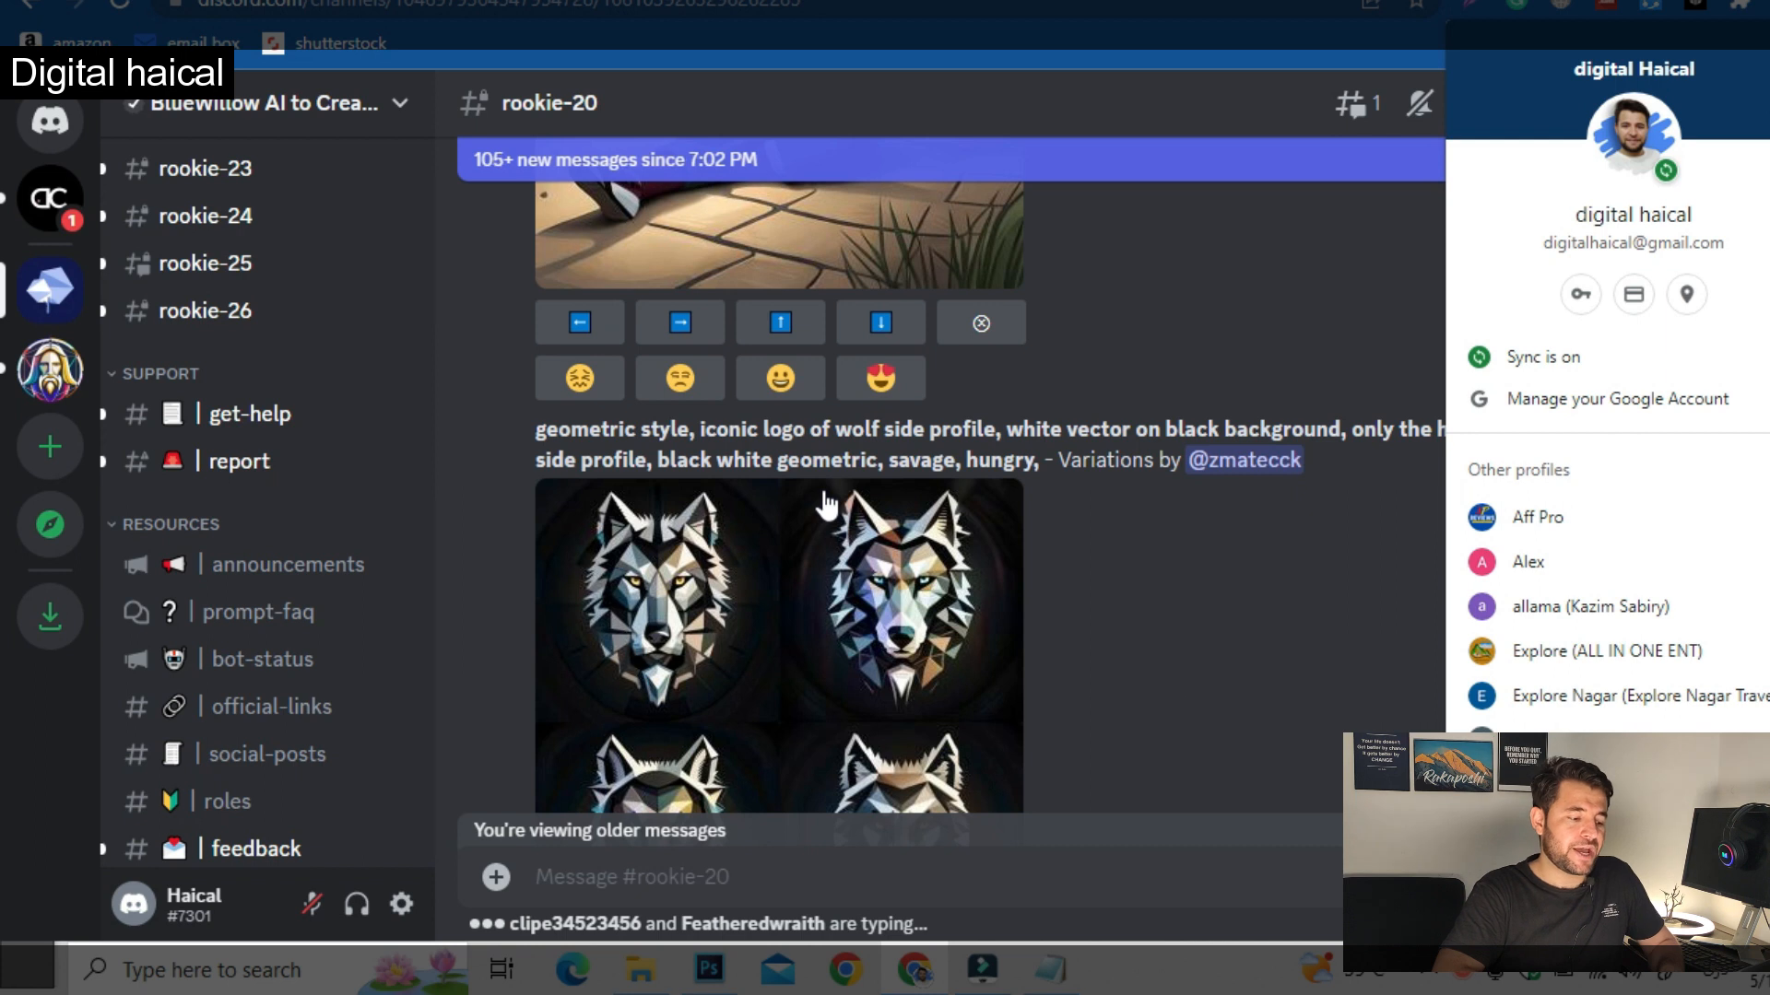
# Step: Examine the AI-generated images and their prompts posted in BlueWillow's rookie-20 channel
pyautogui.click(1298, 645)
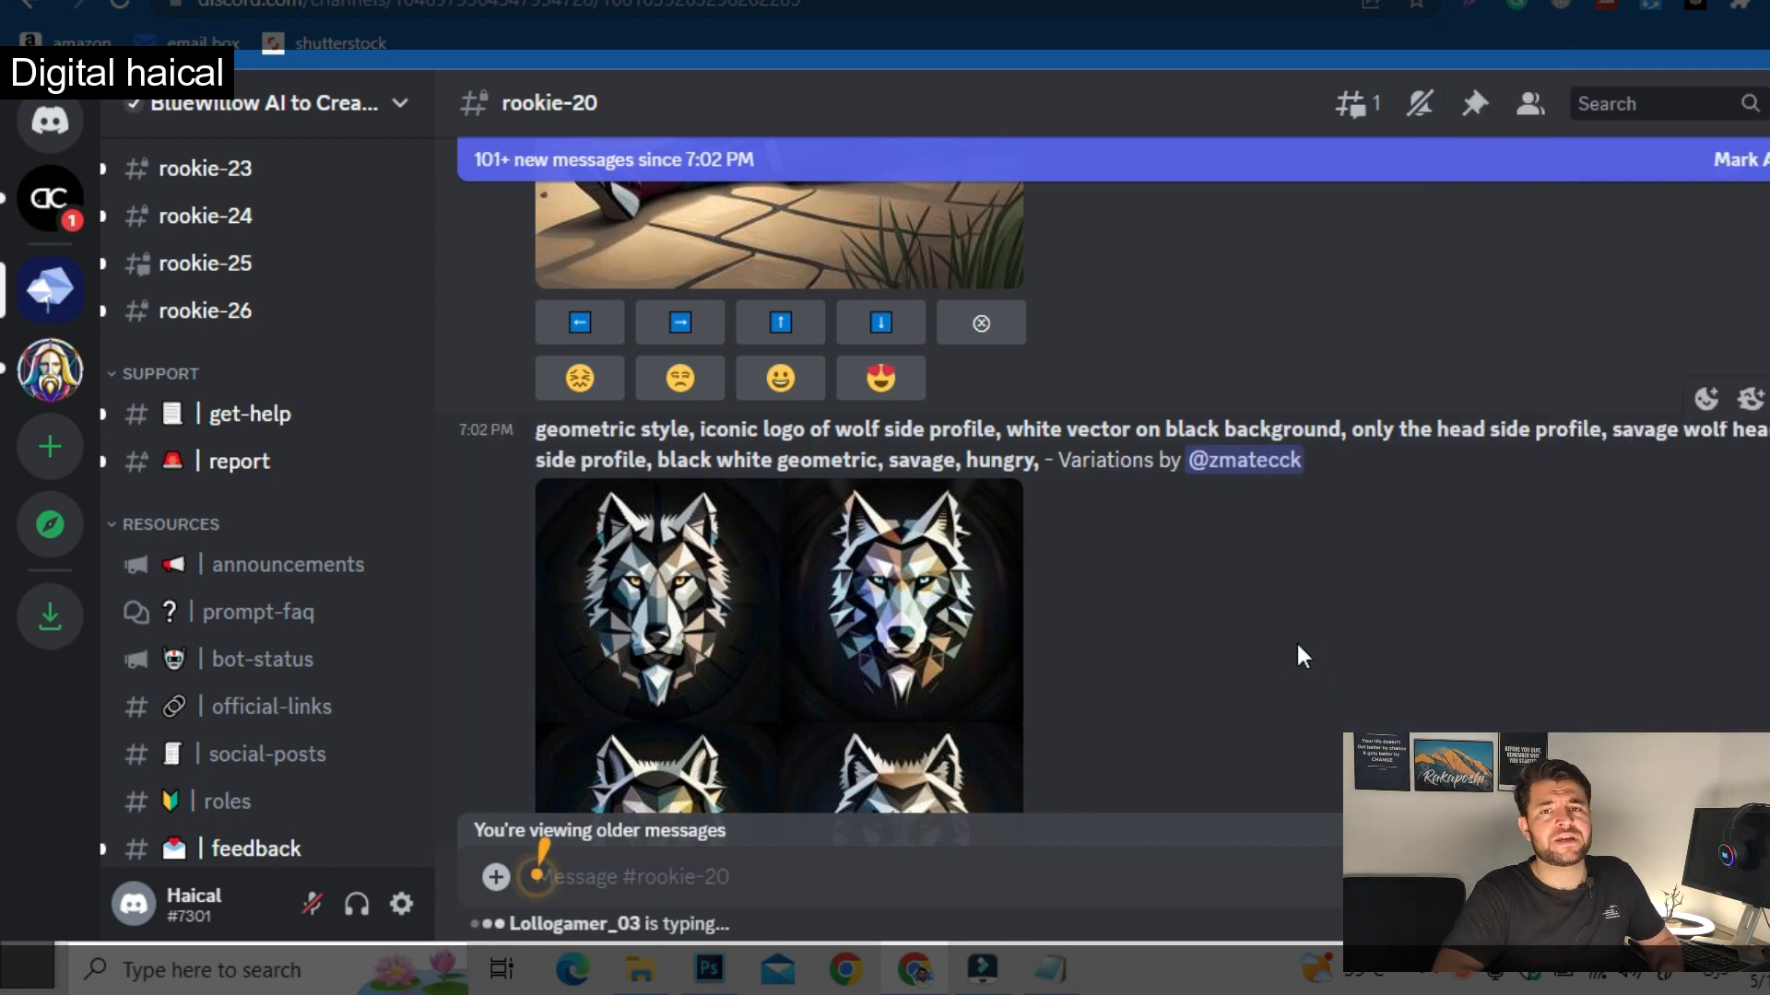
pyautogui.scroll(-7, 1296, 640)
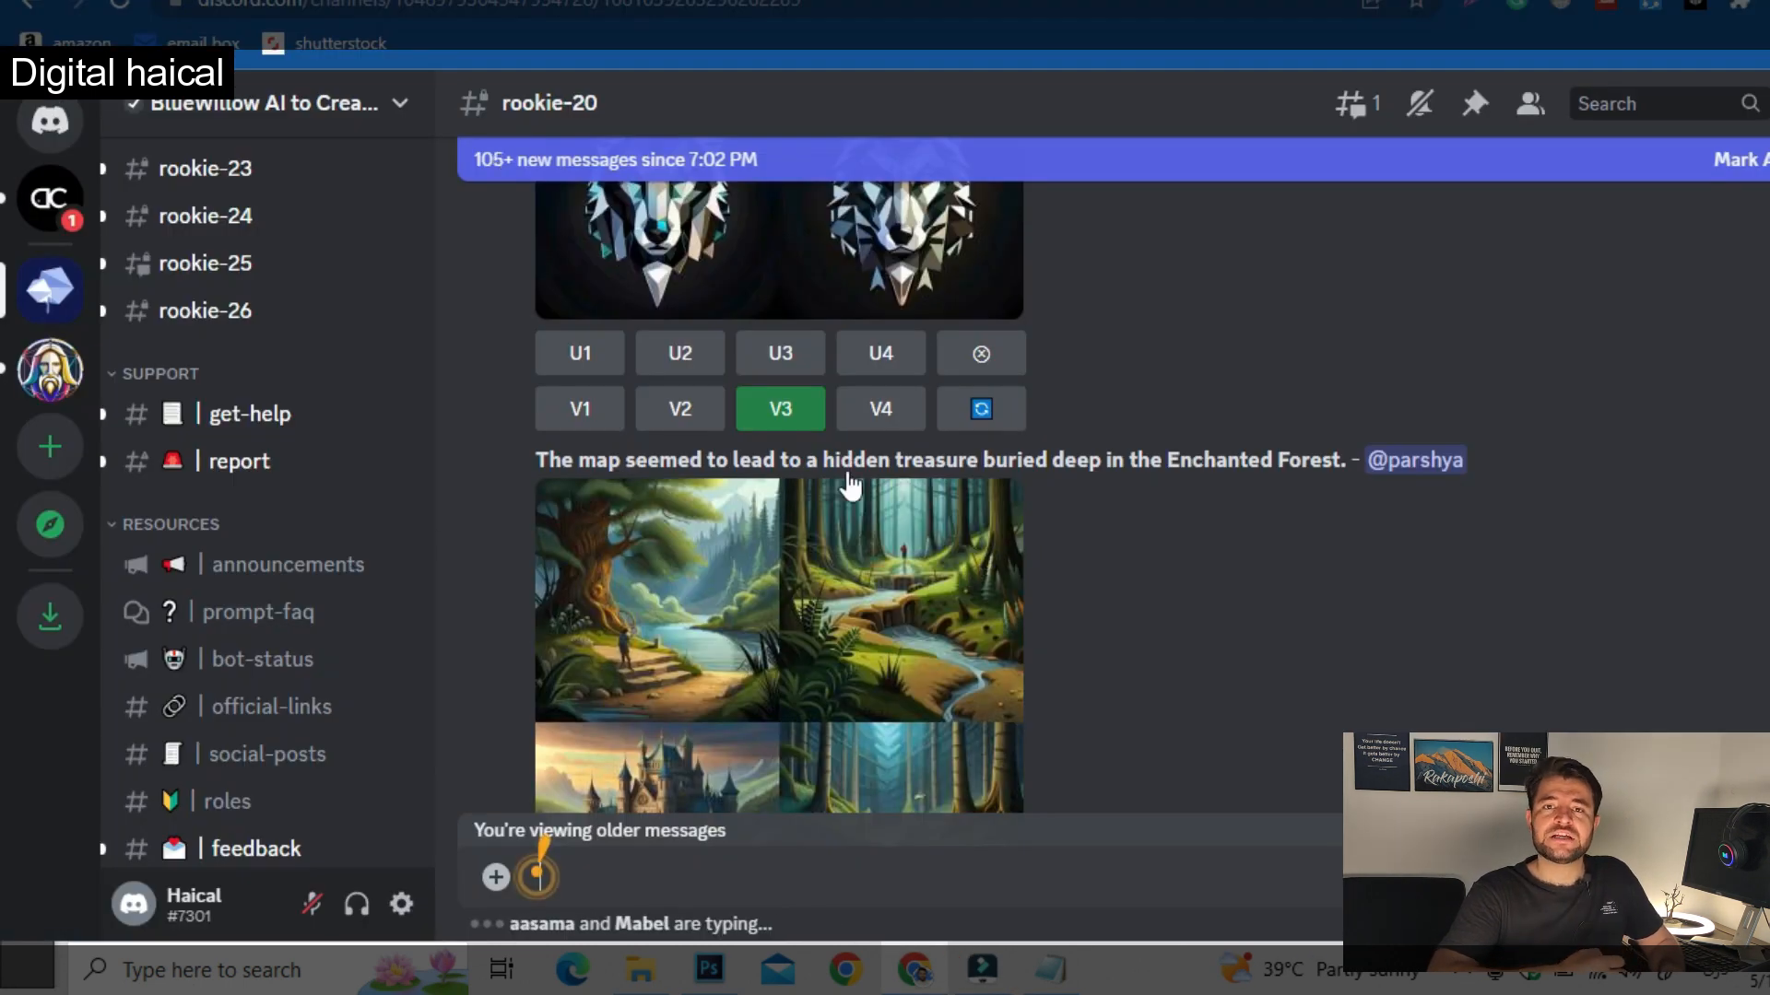
pyautogui.scroll(5, 850, 484)
pyautogui.scroll(10, 848, 486)
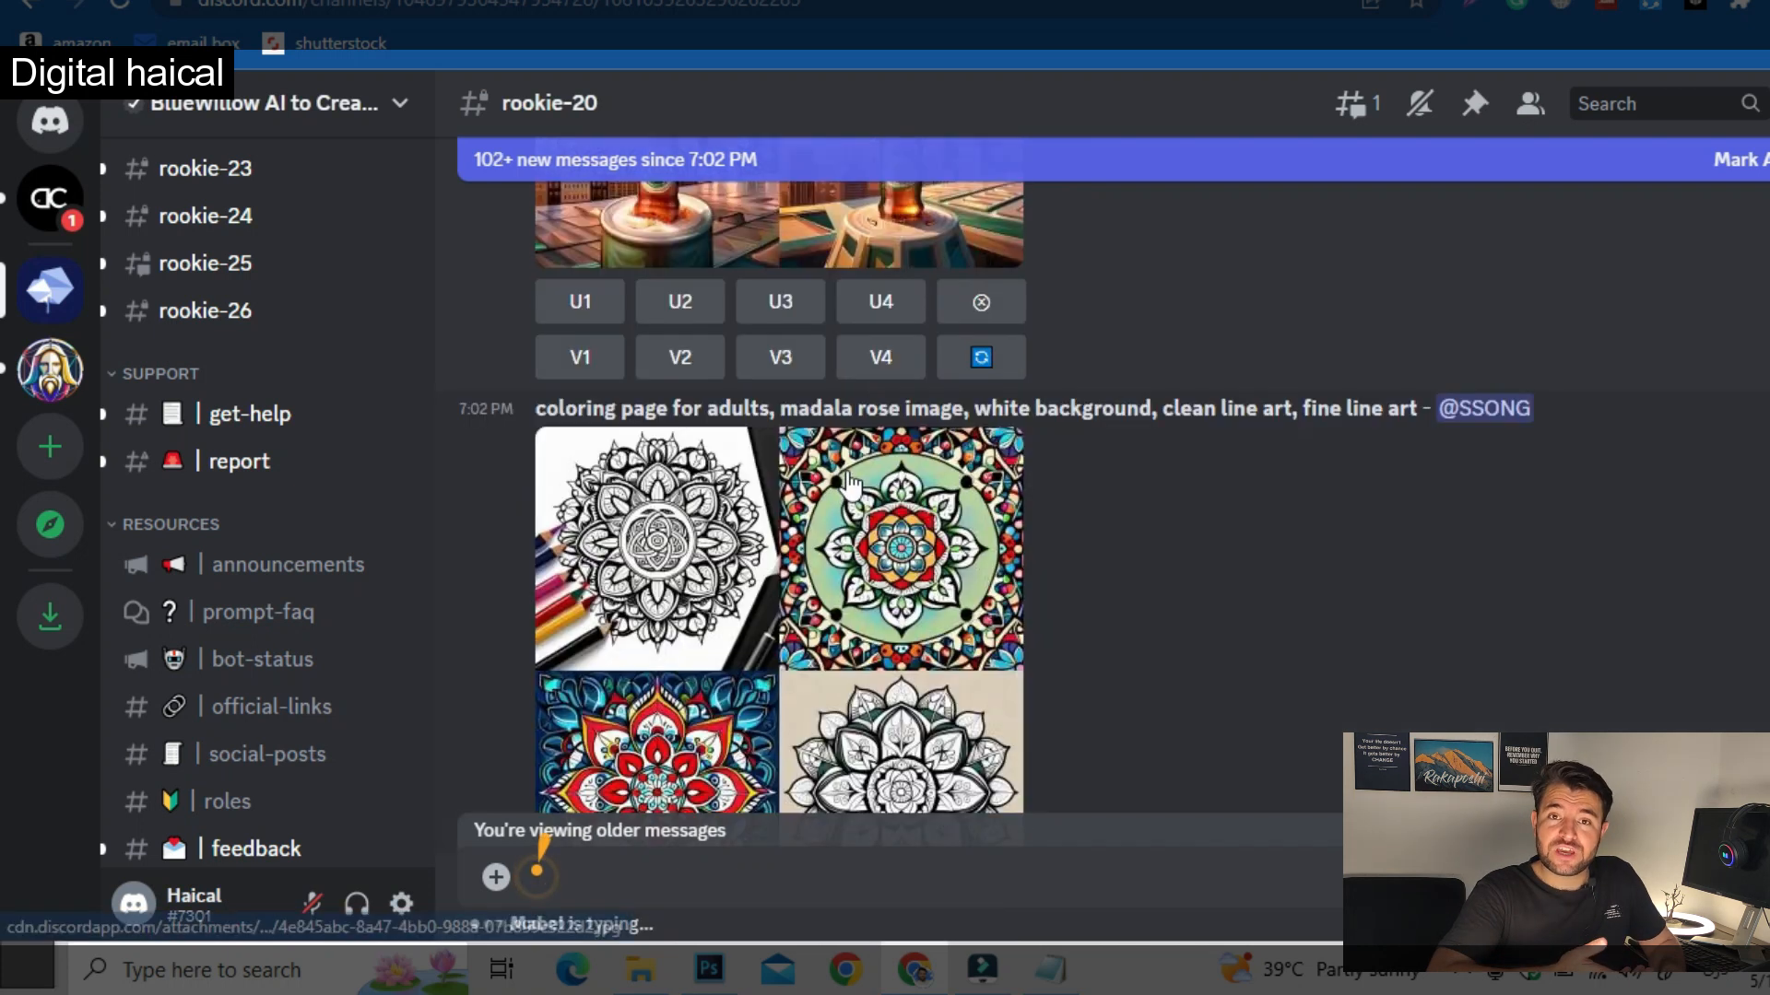
pyautogui.scroll(5, 848, 483)
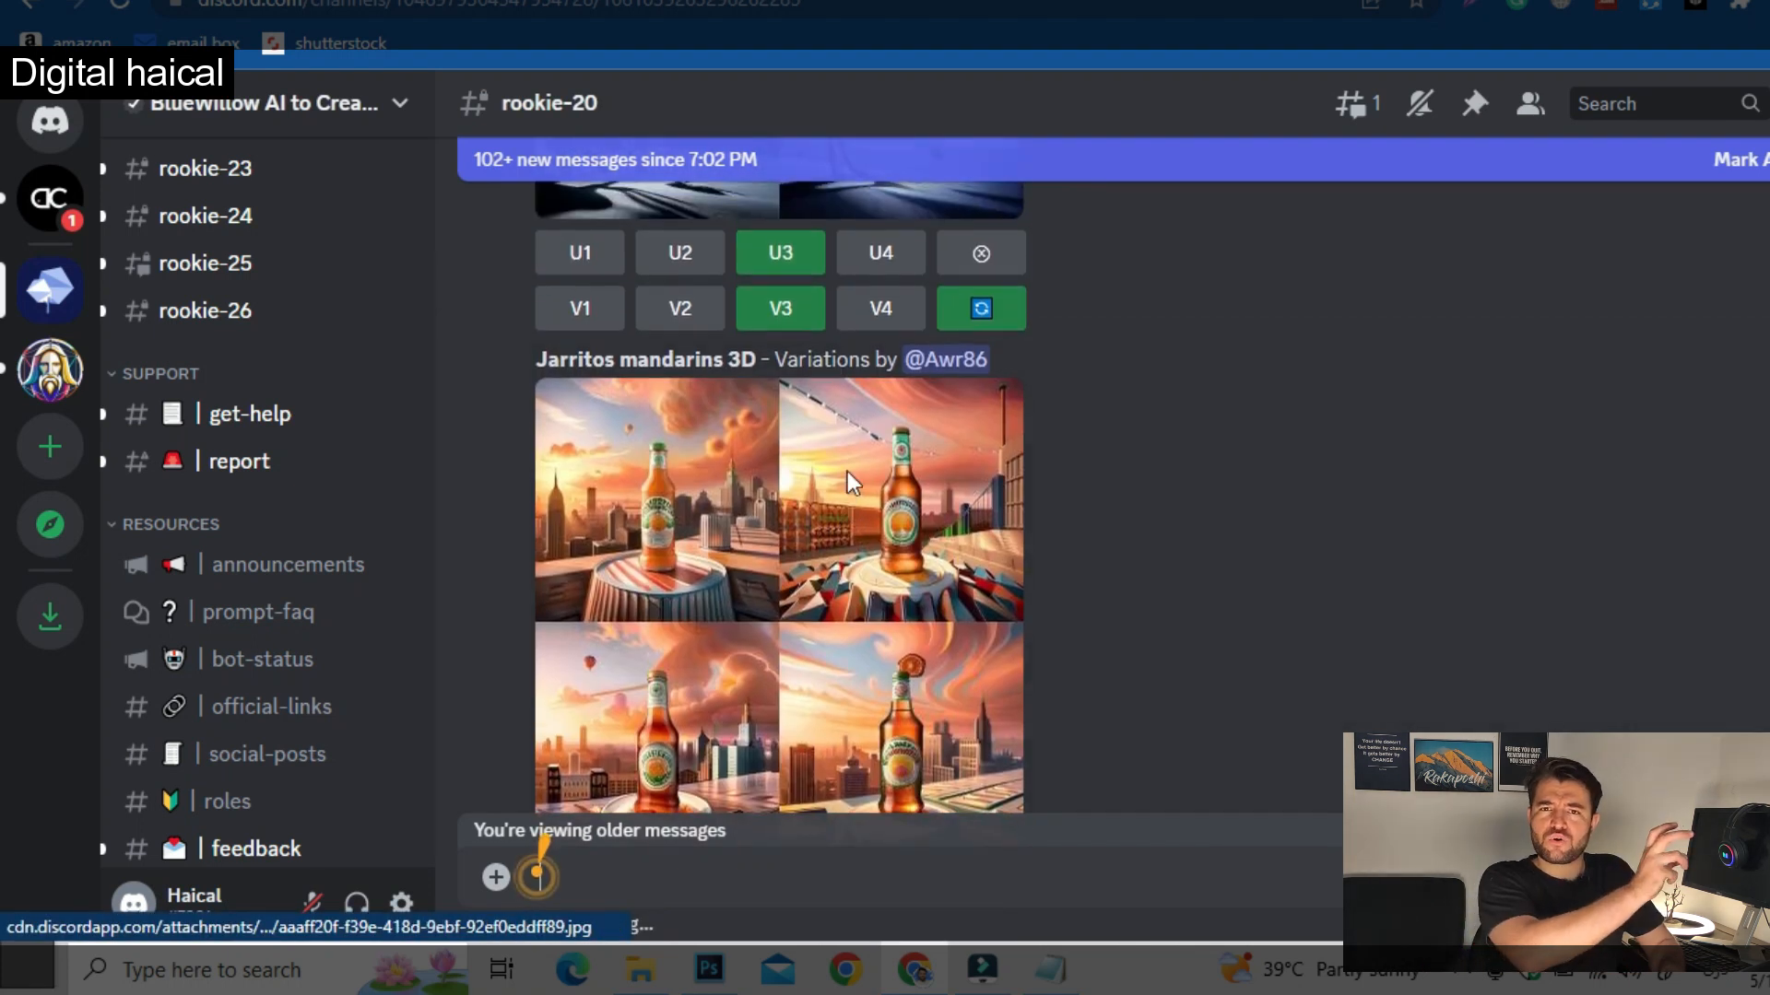
pyautogui.scroll(10, 848, 472)
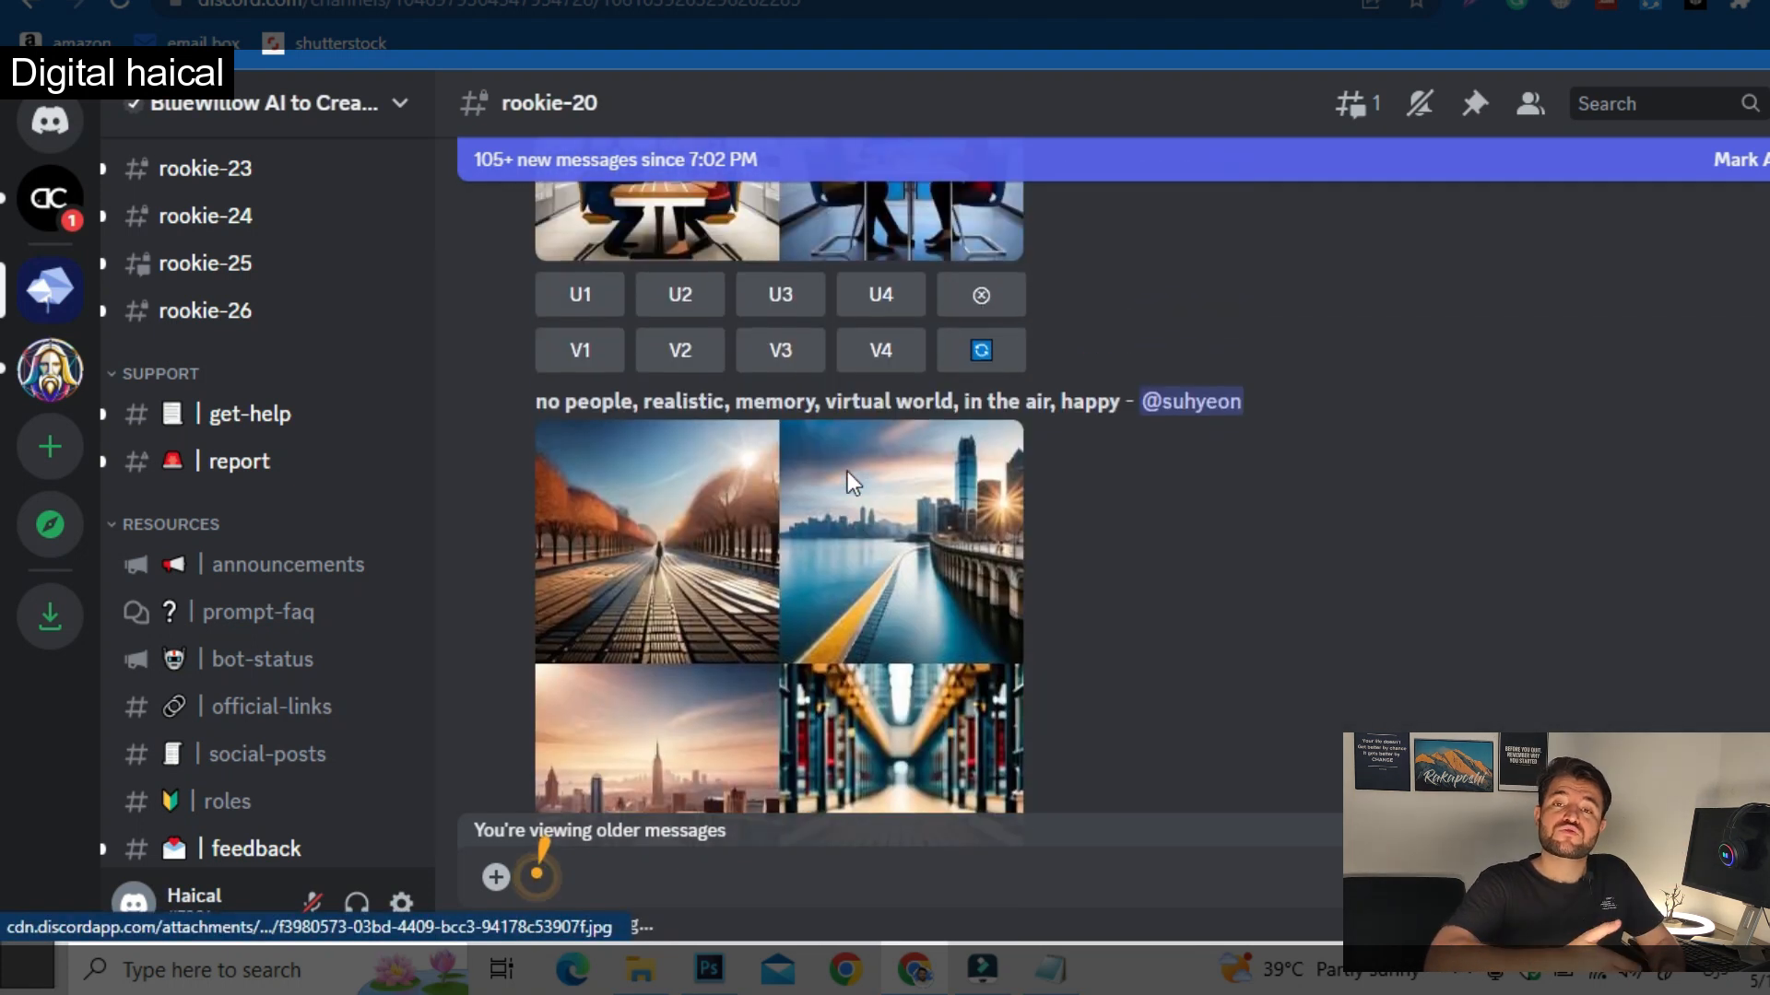
pyautogui.scroll(1, 848, 472)
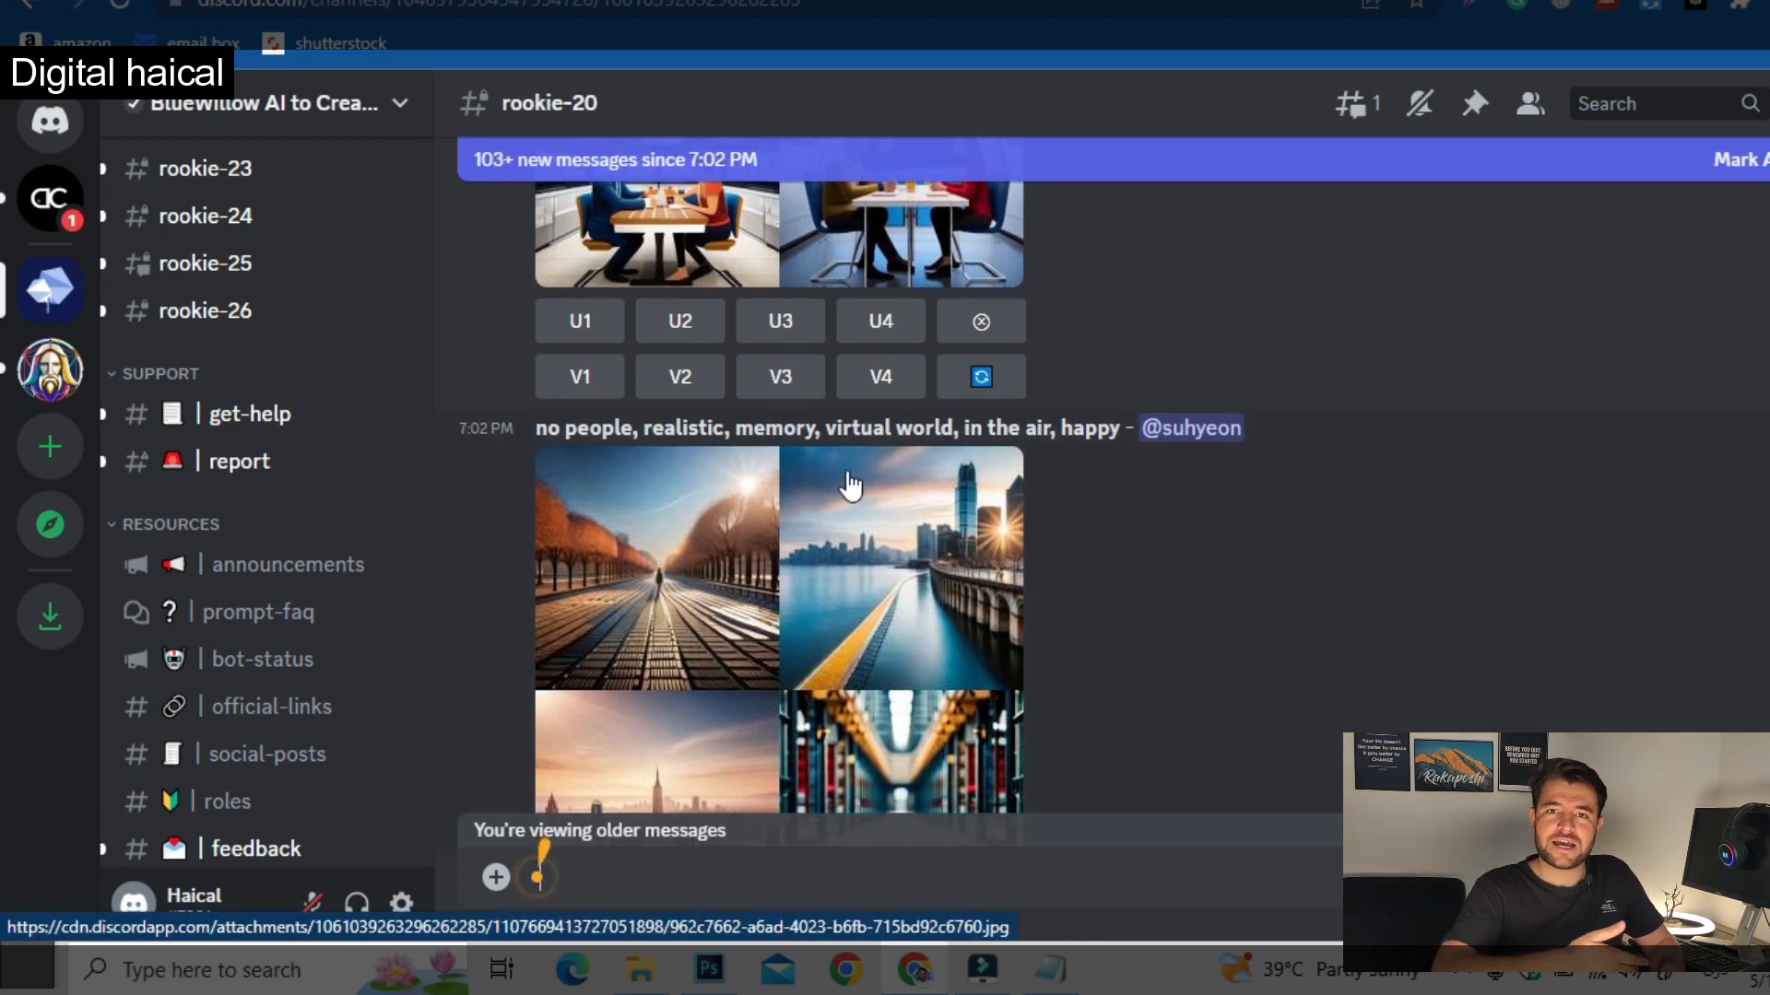
pyautogui.scroll(-3, 850, 486)
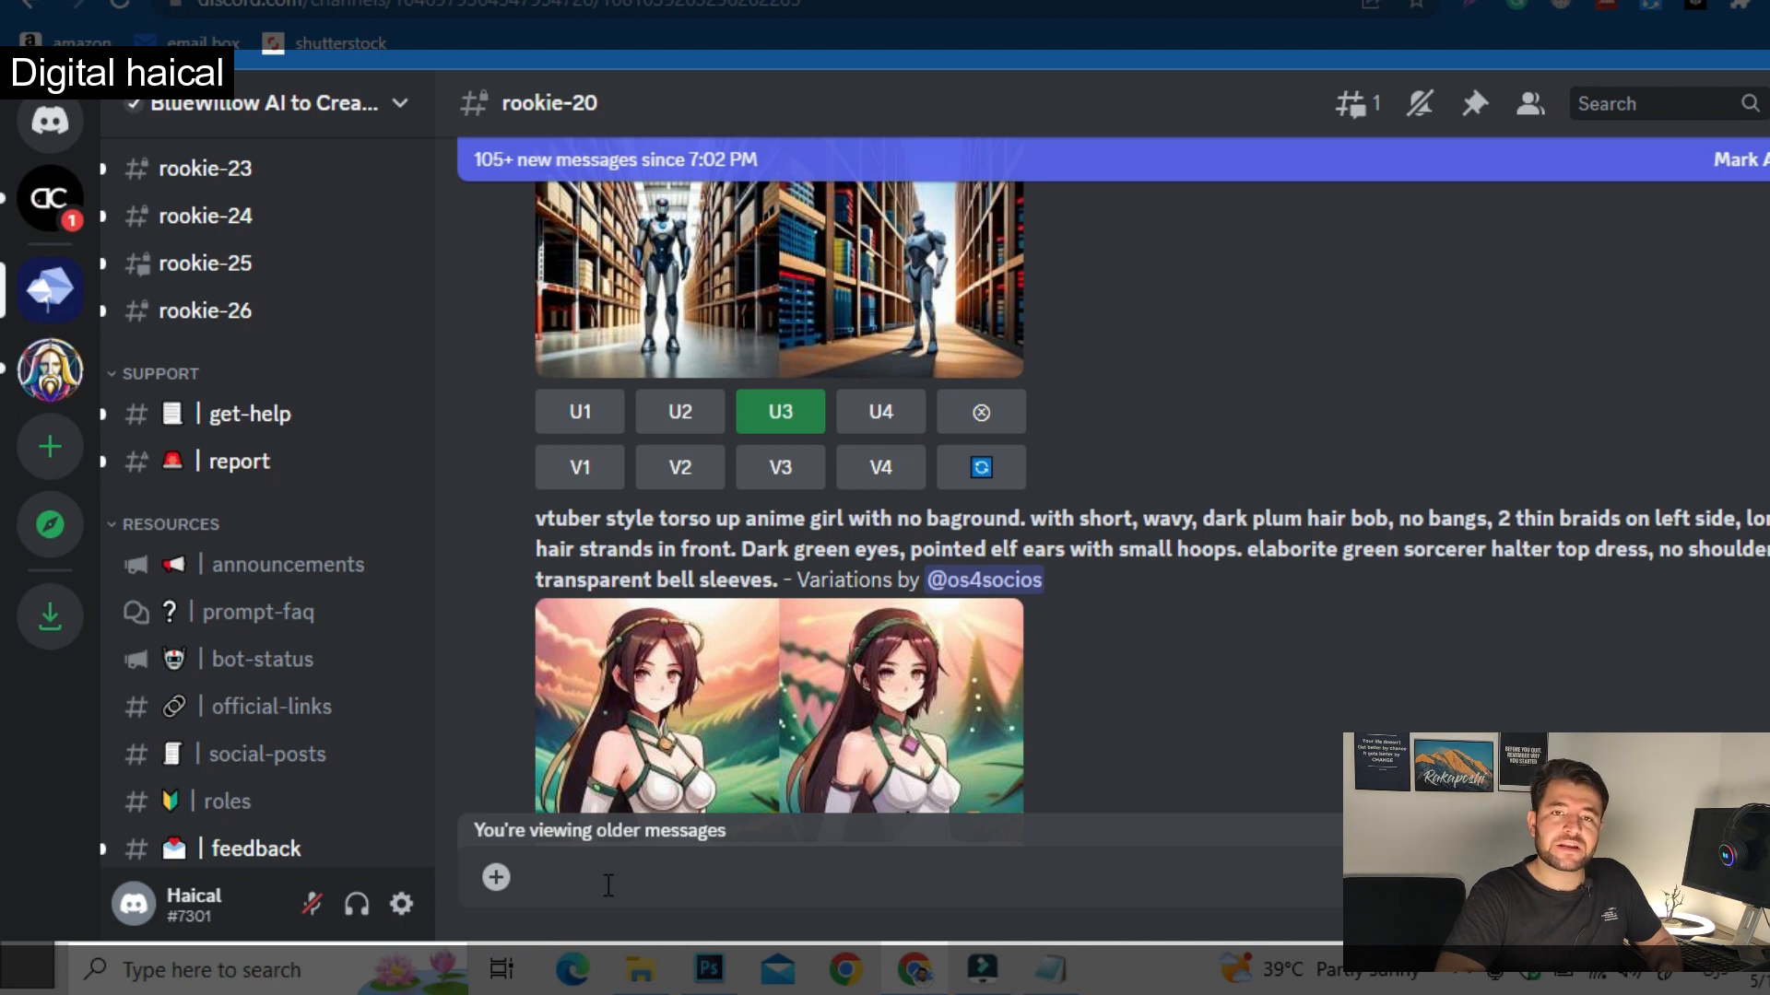
pyautogui.write('هيثل')
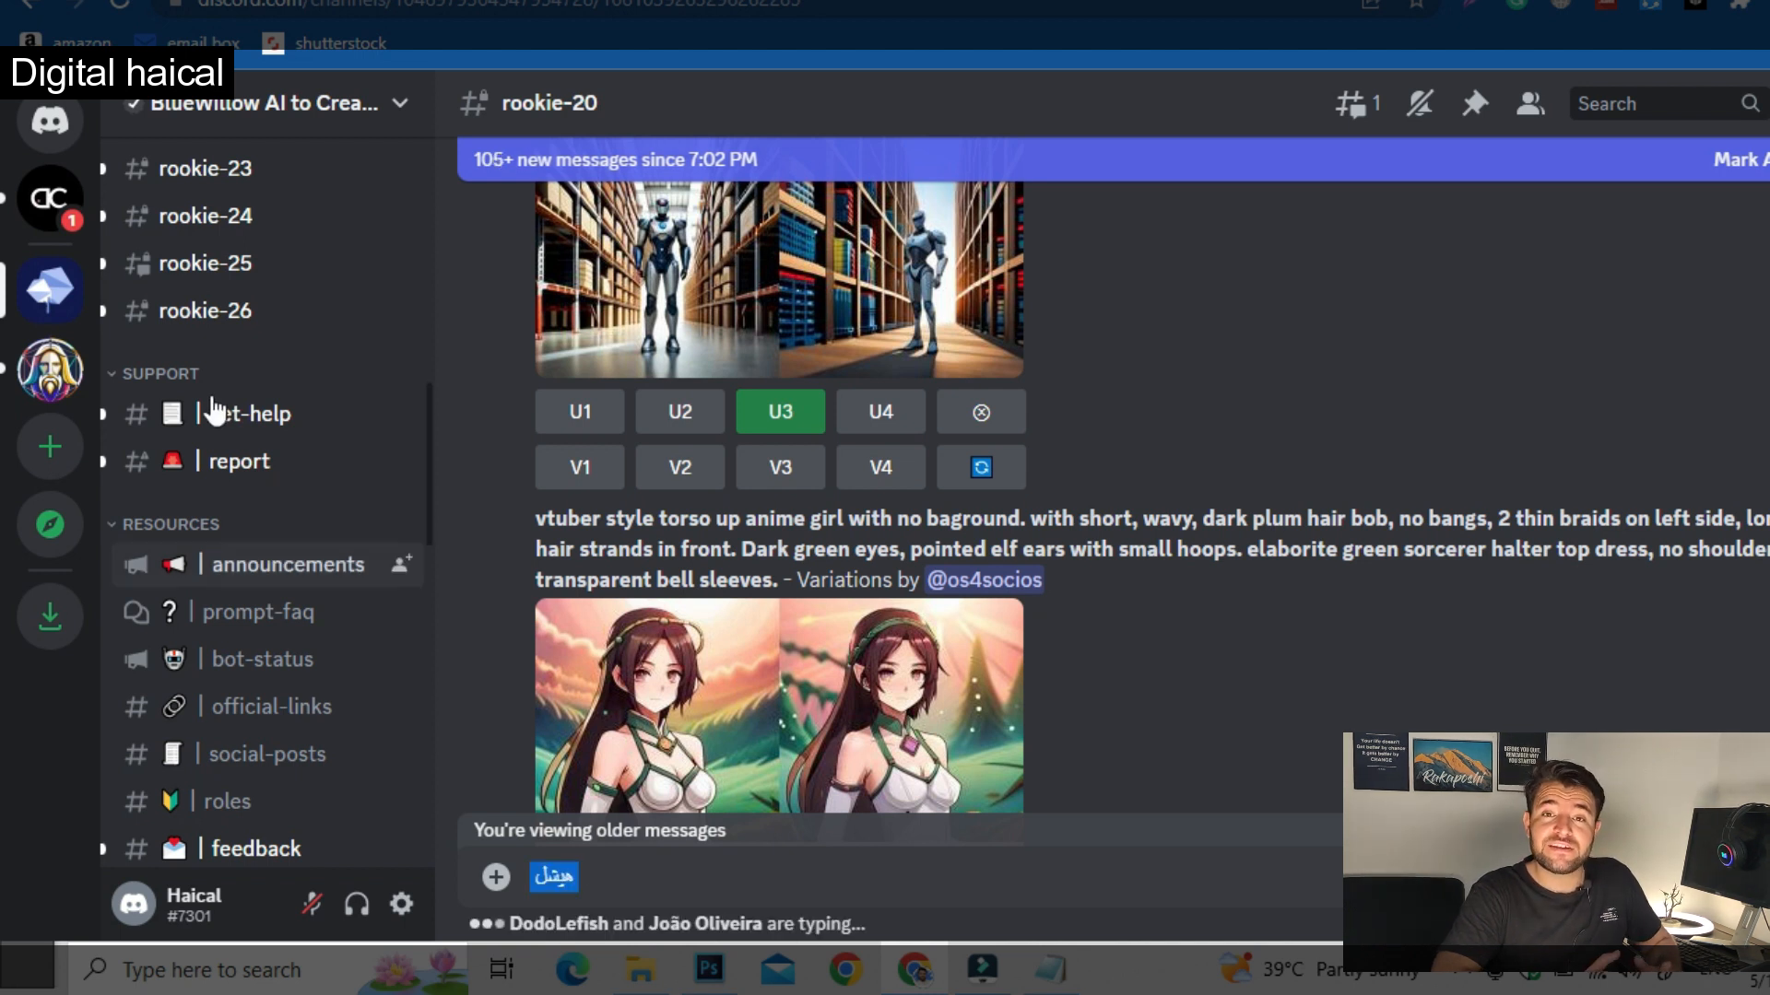
pyautogui.scroll(1, 213, 408)
pyautogui.scroll(5, 214, 409)
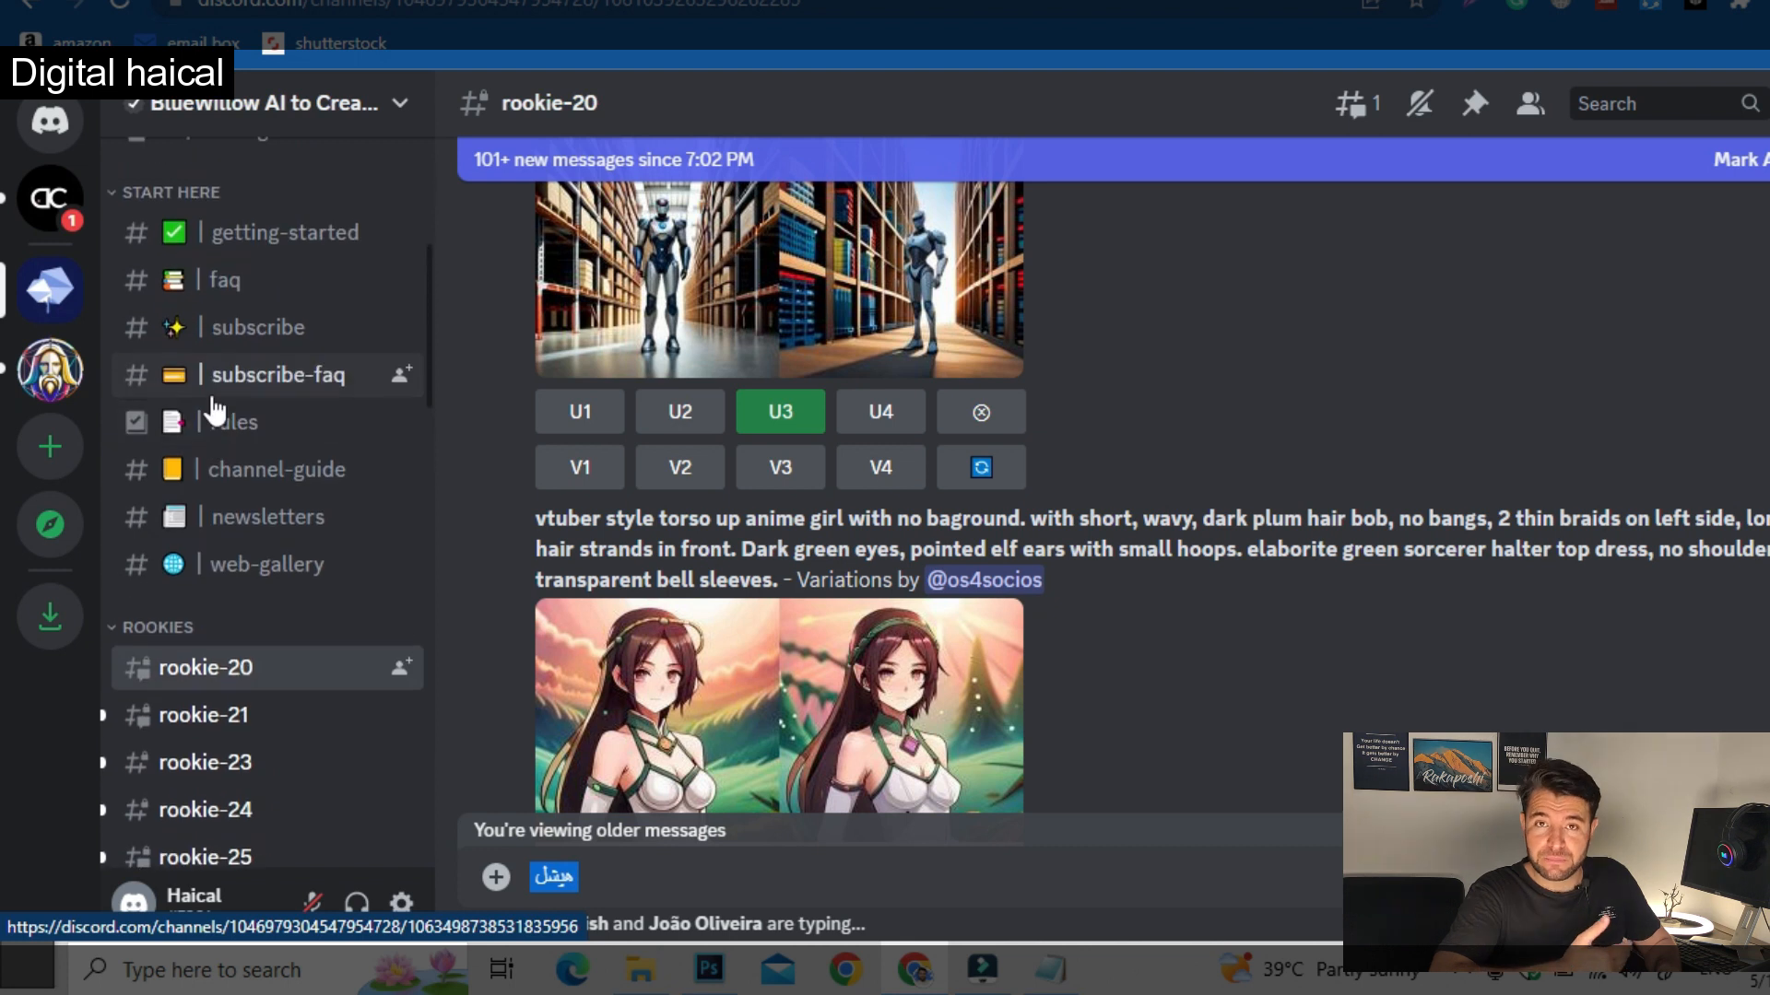
pyautogui.scroll(-1, 214, 408)
pyautogui.click(166, 399)
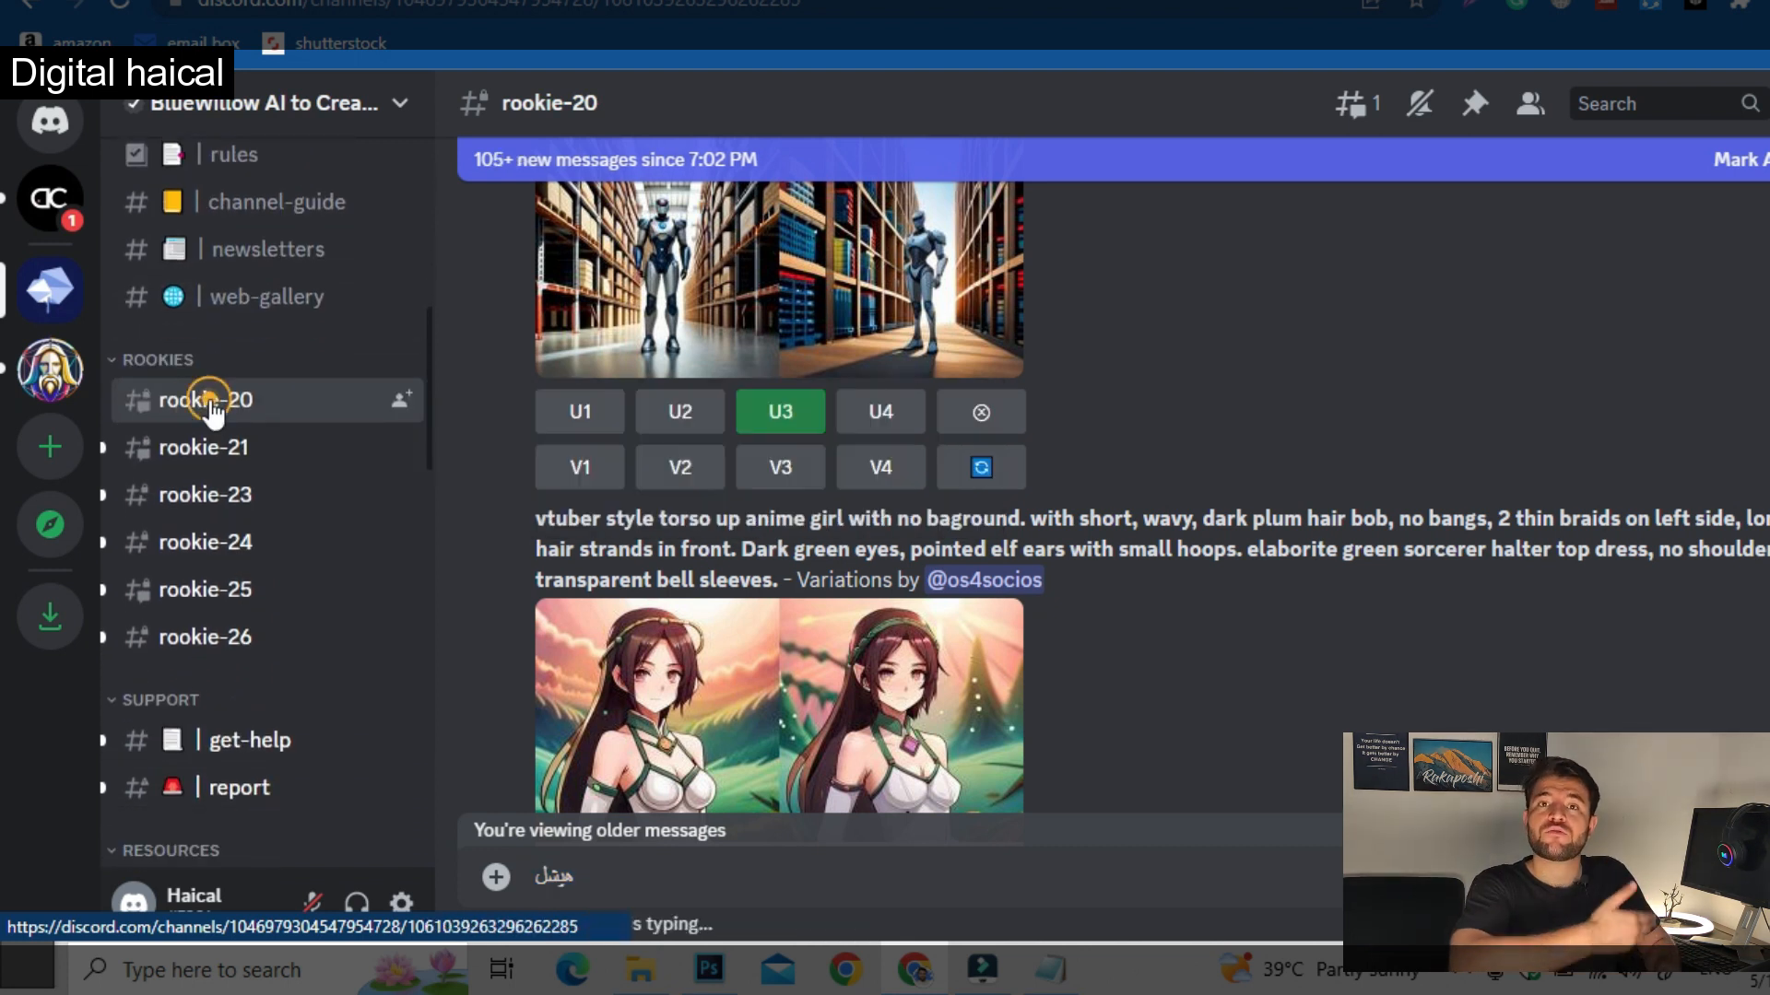
pyautogui.scroll(-3, 832, 760)
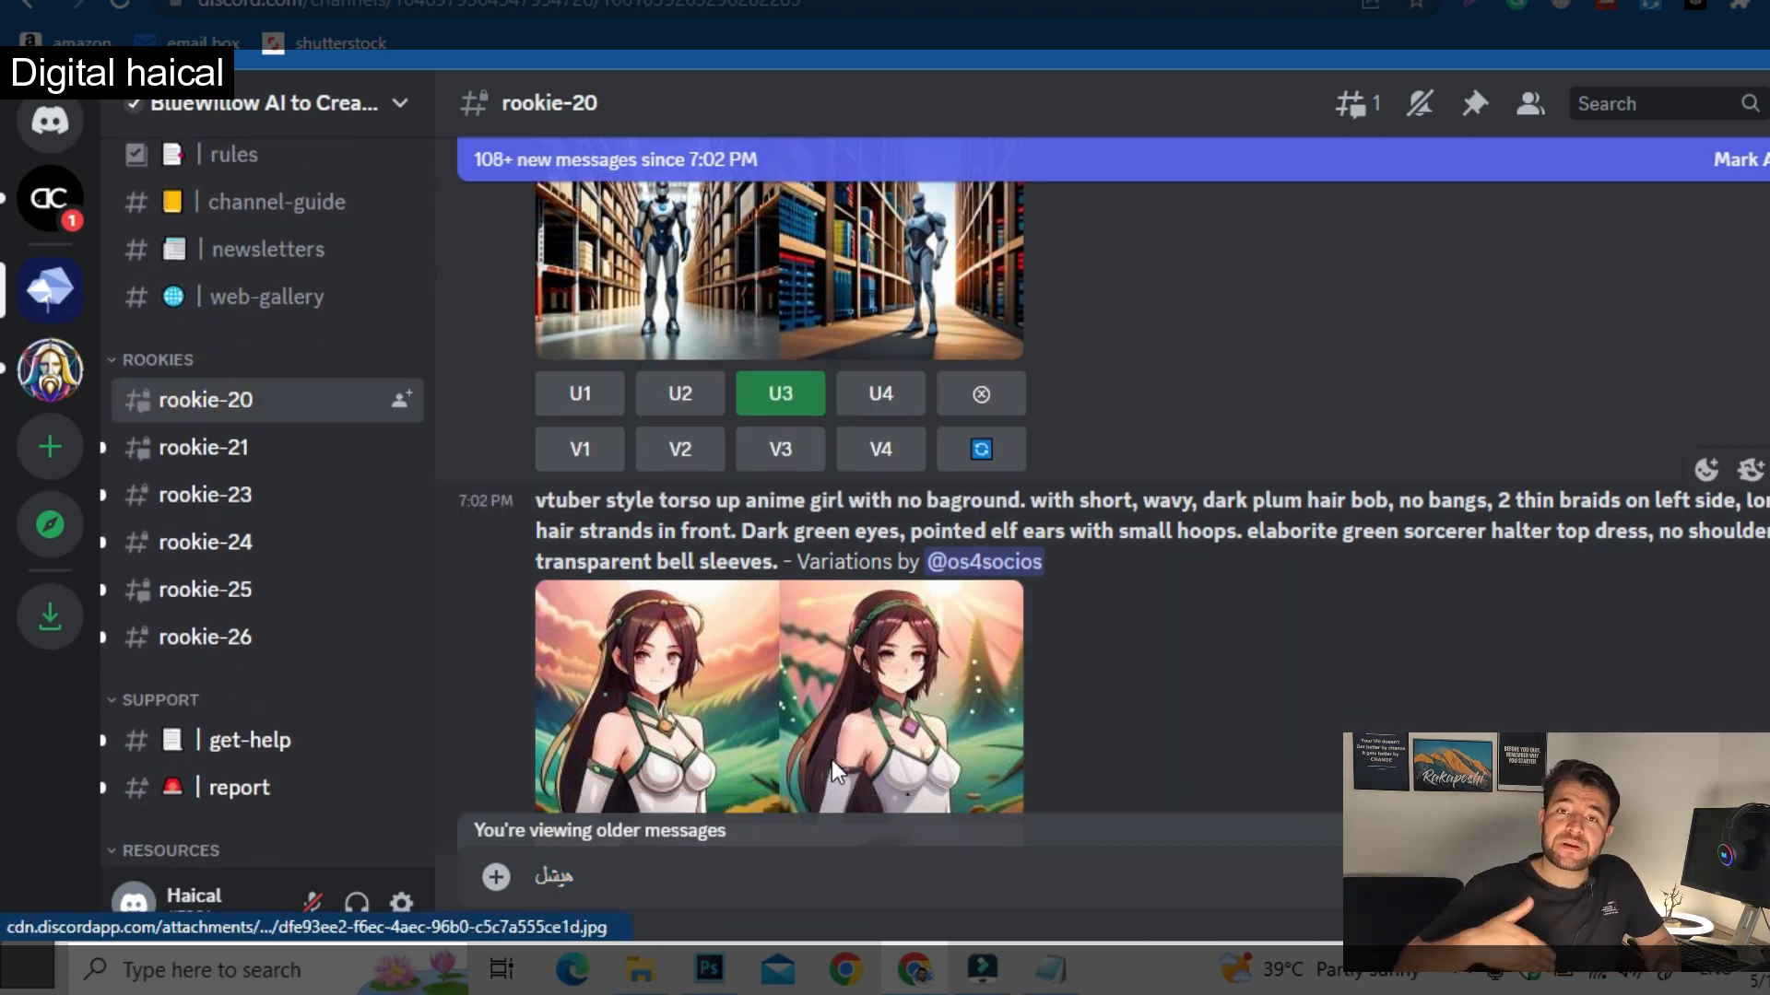
pyautogui.click(565, 878)
pyautogui.doubleClick(572, 876)
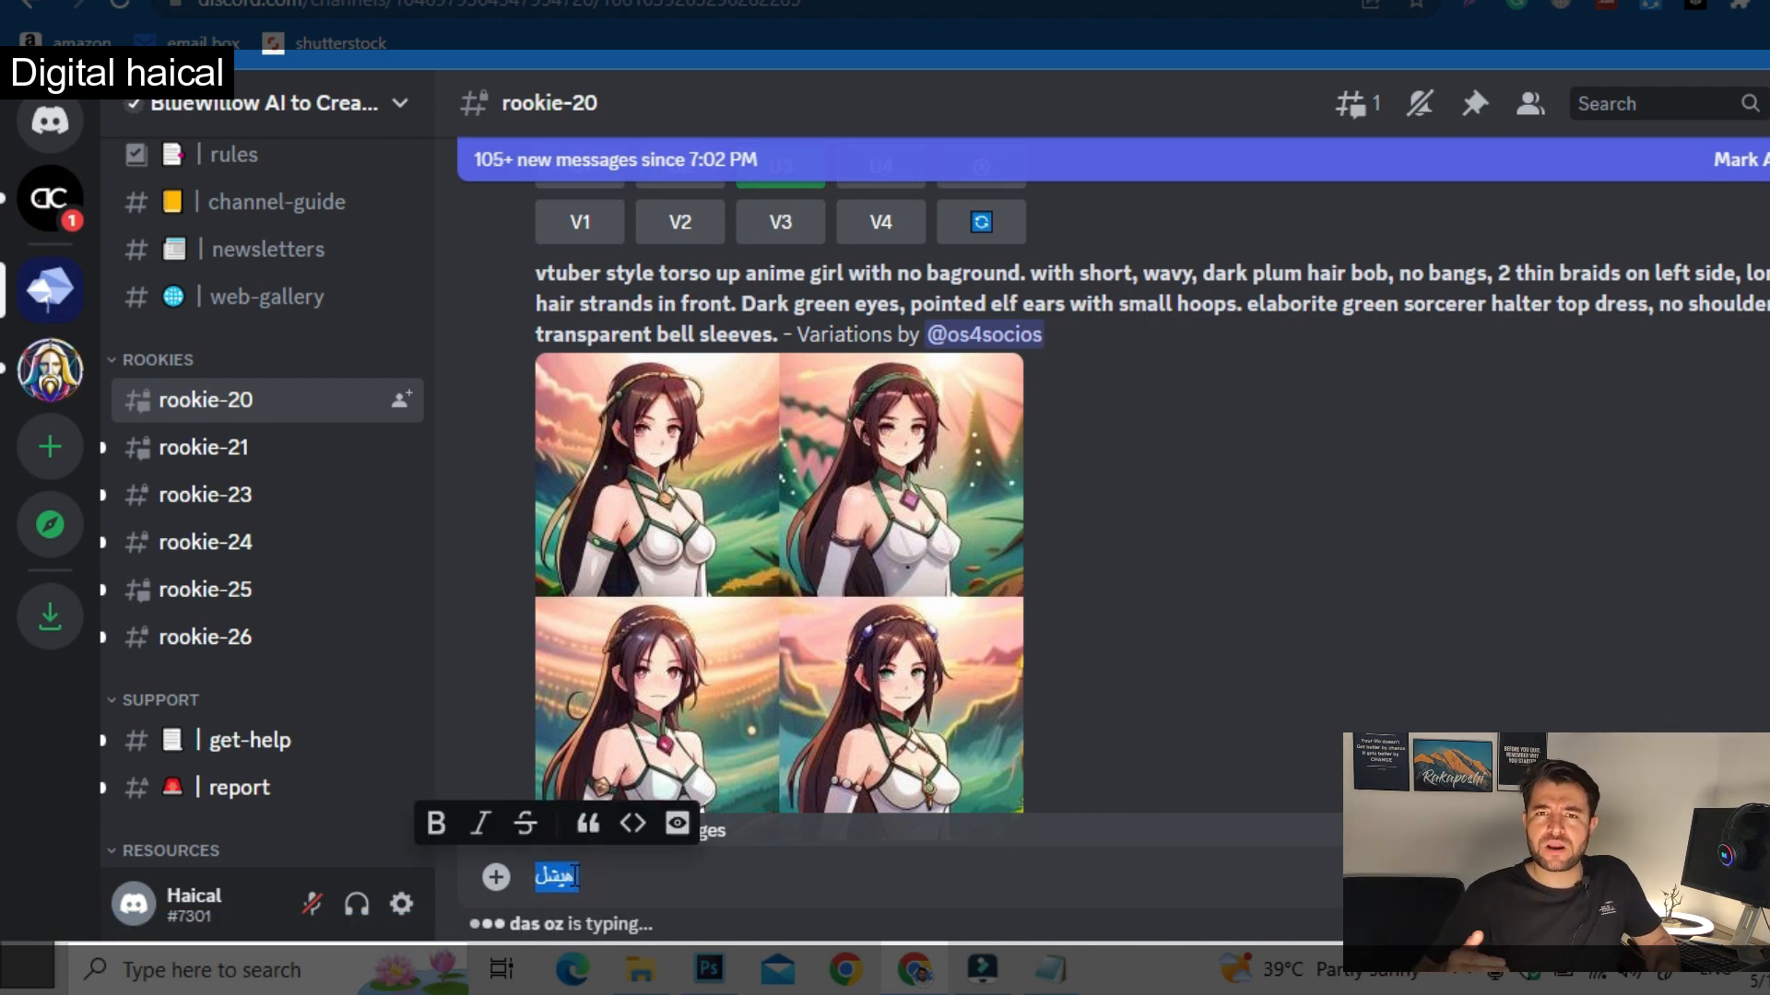
pyautogui.press('BackSpace')
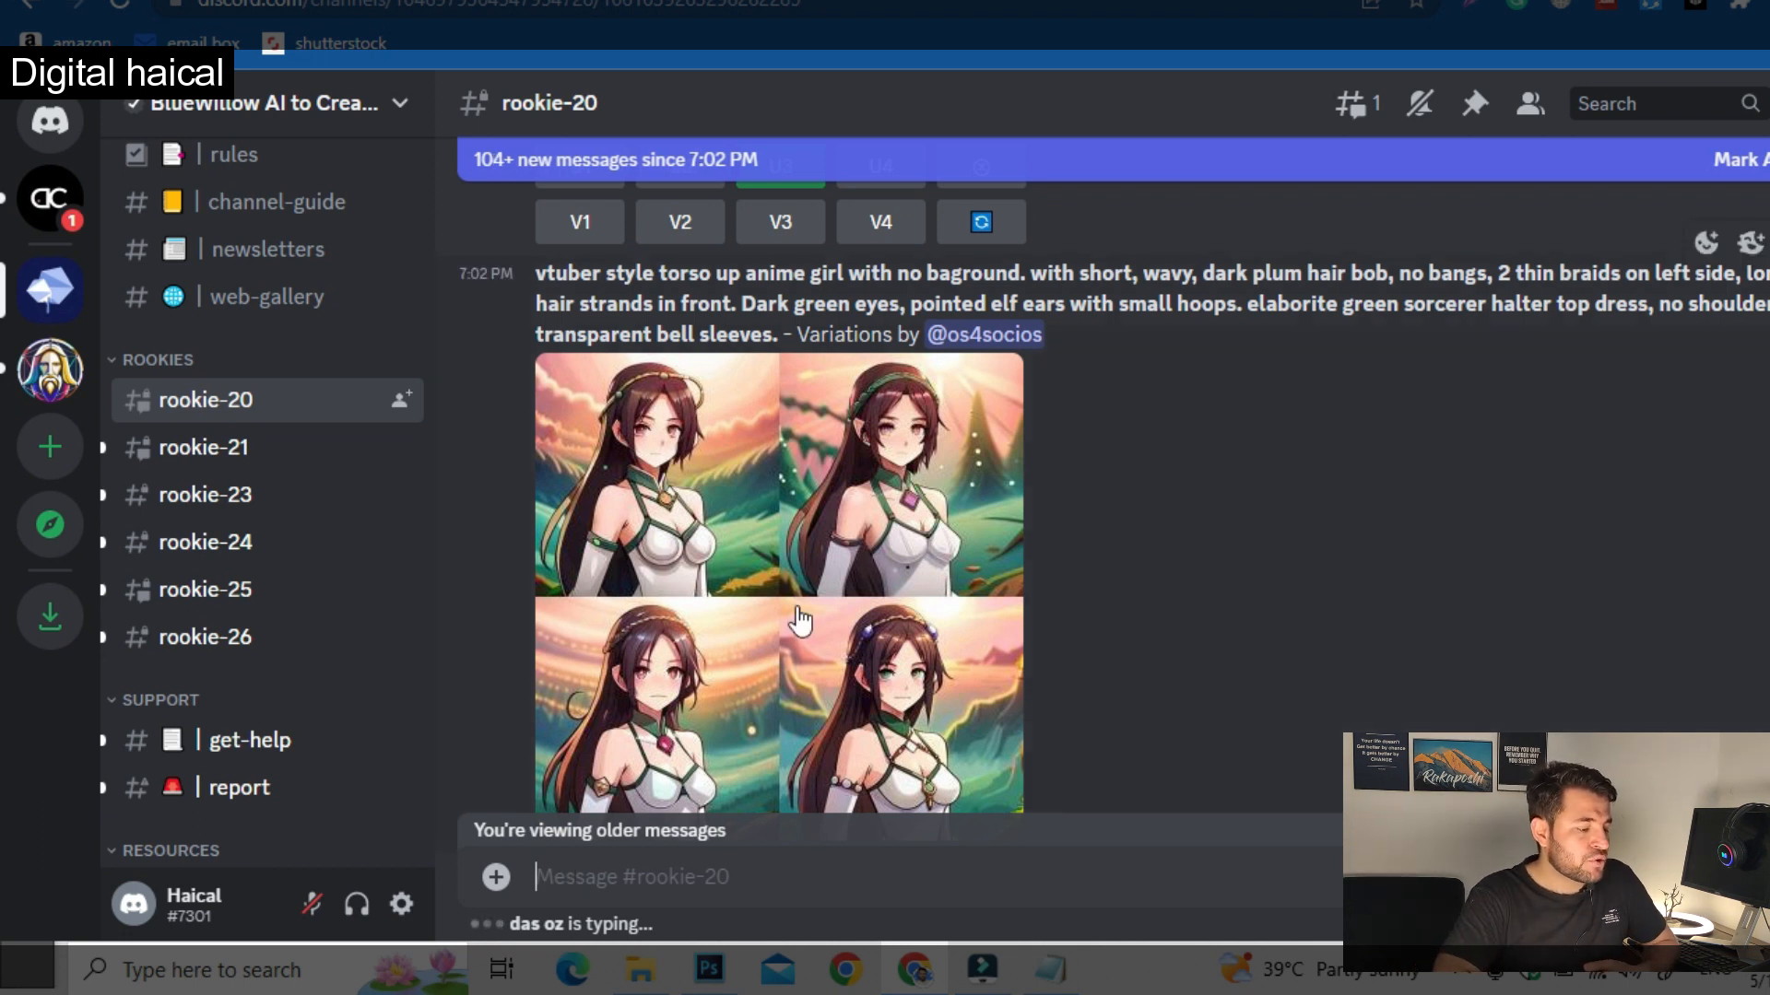
pyautogui.scroll(-8, 861, 573)
pyautogui.scroll(-10, 862, 574)
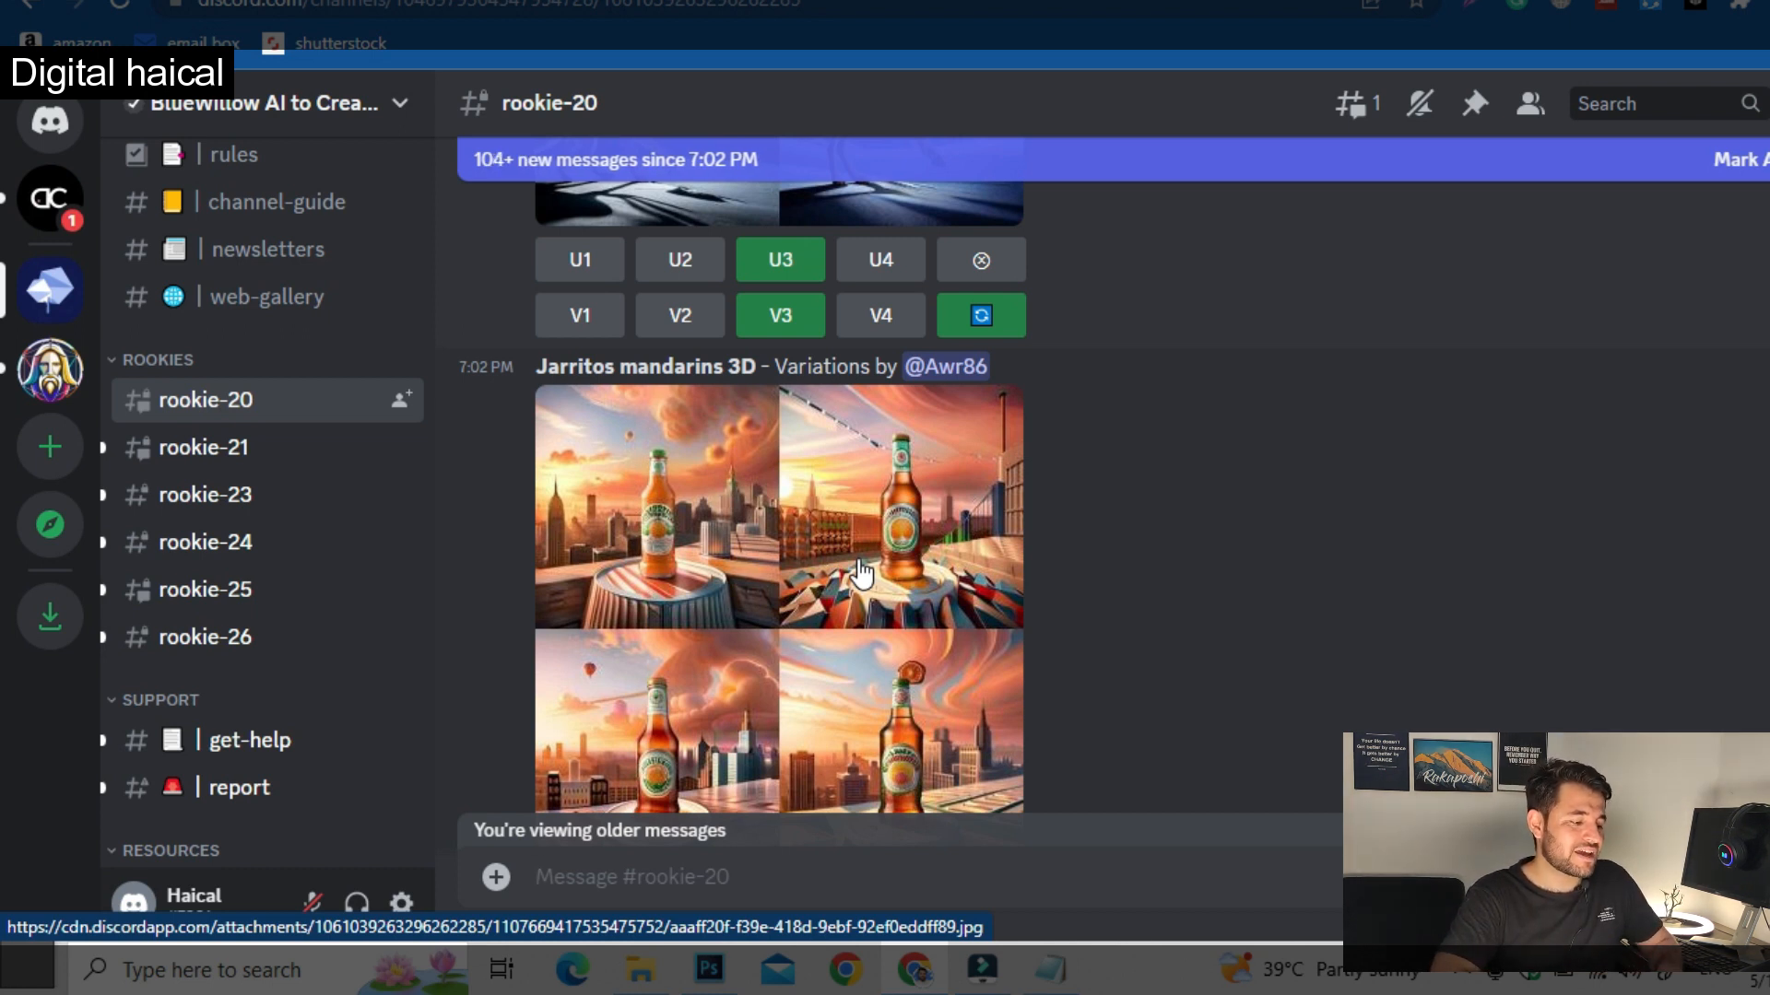
pyautogui.scroll(15, 860, 573)
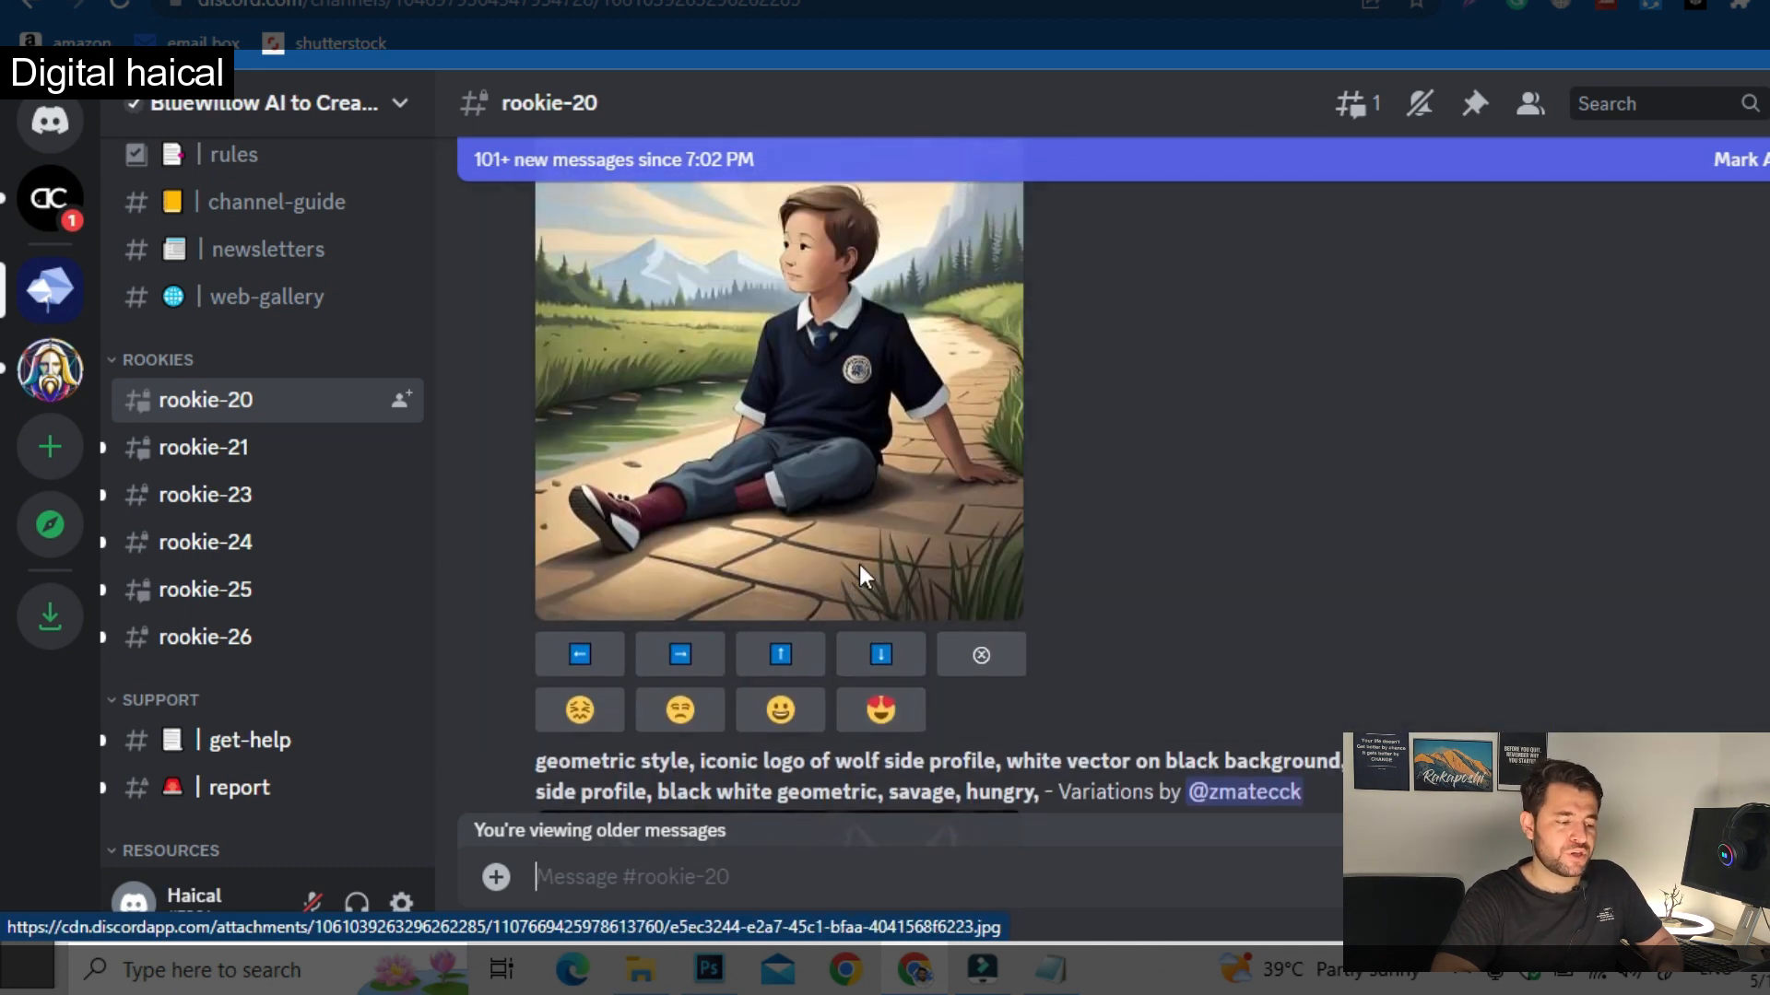
pyautogui.scroll(1, 859, 576)
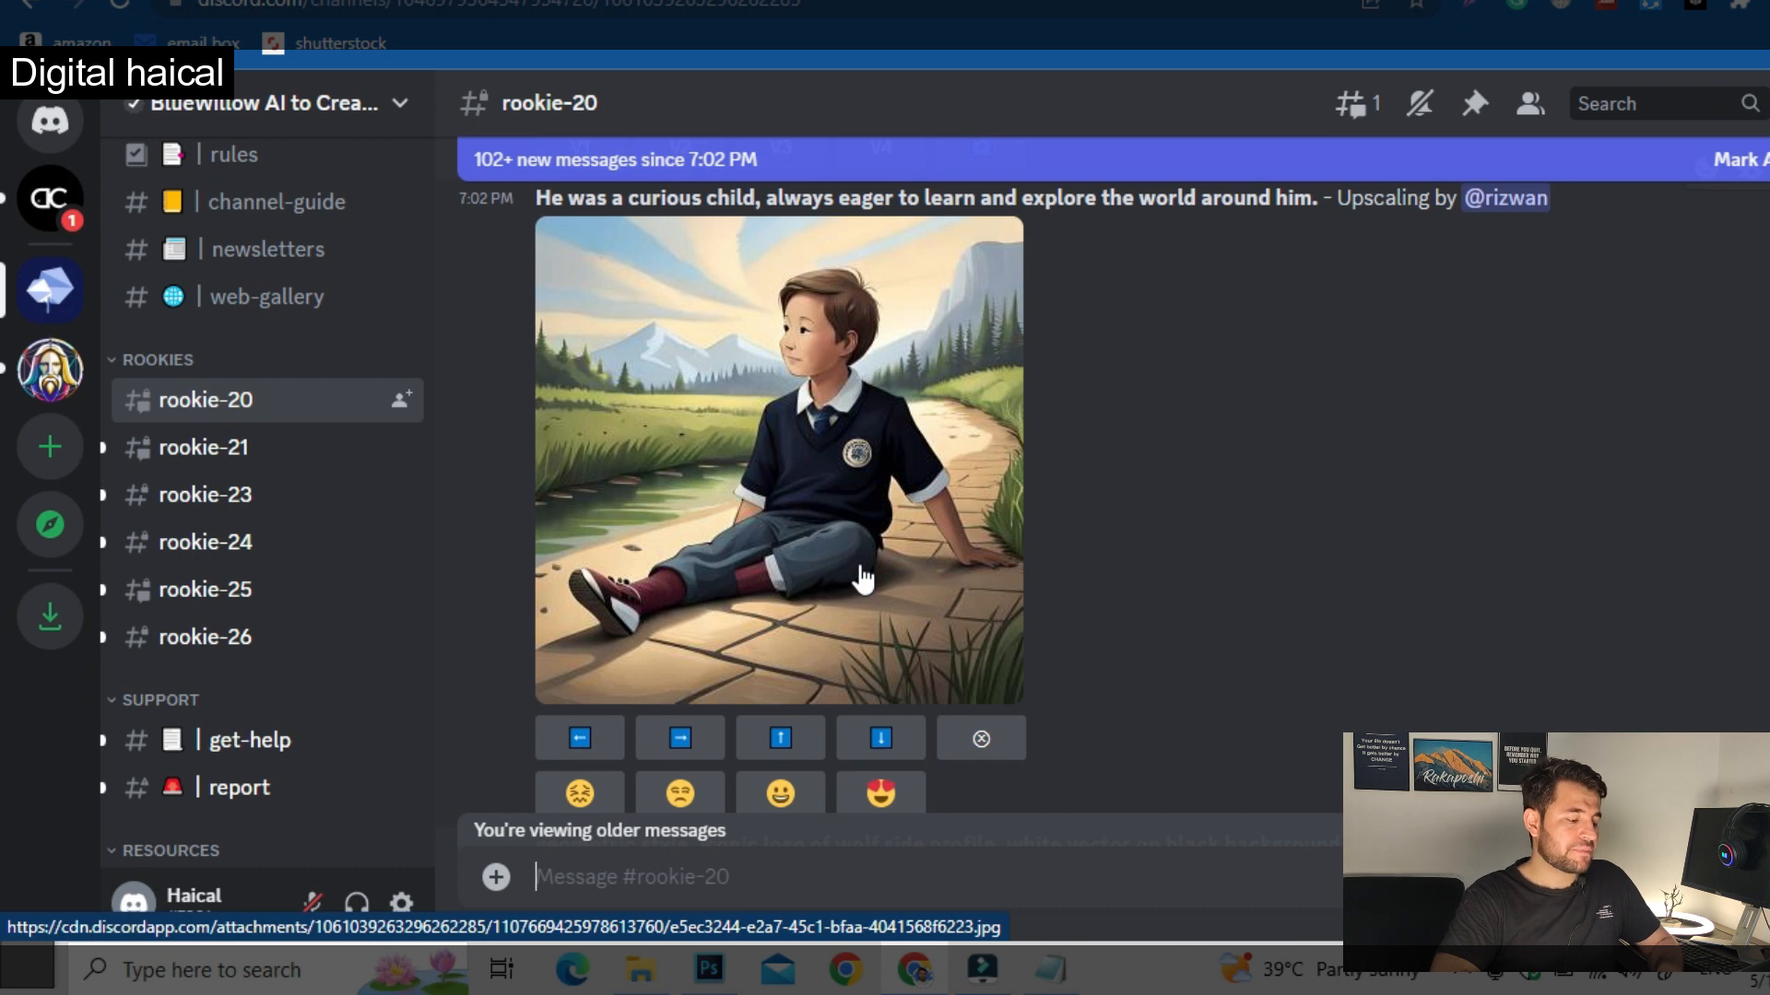
pyautogui.scroll(-5, 772, 621)
# Step: Write an /imagine command in the rookie-20 channel with the prompt "a children sitting under"
pyautogui.write('/imagin')
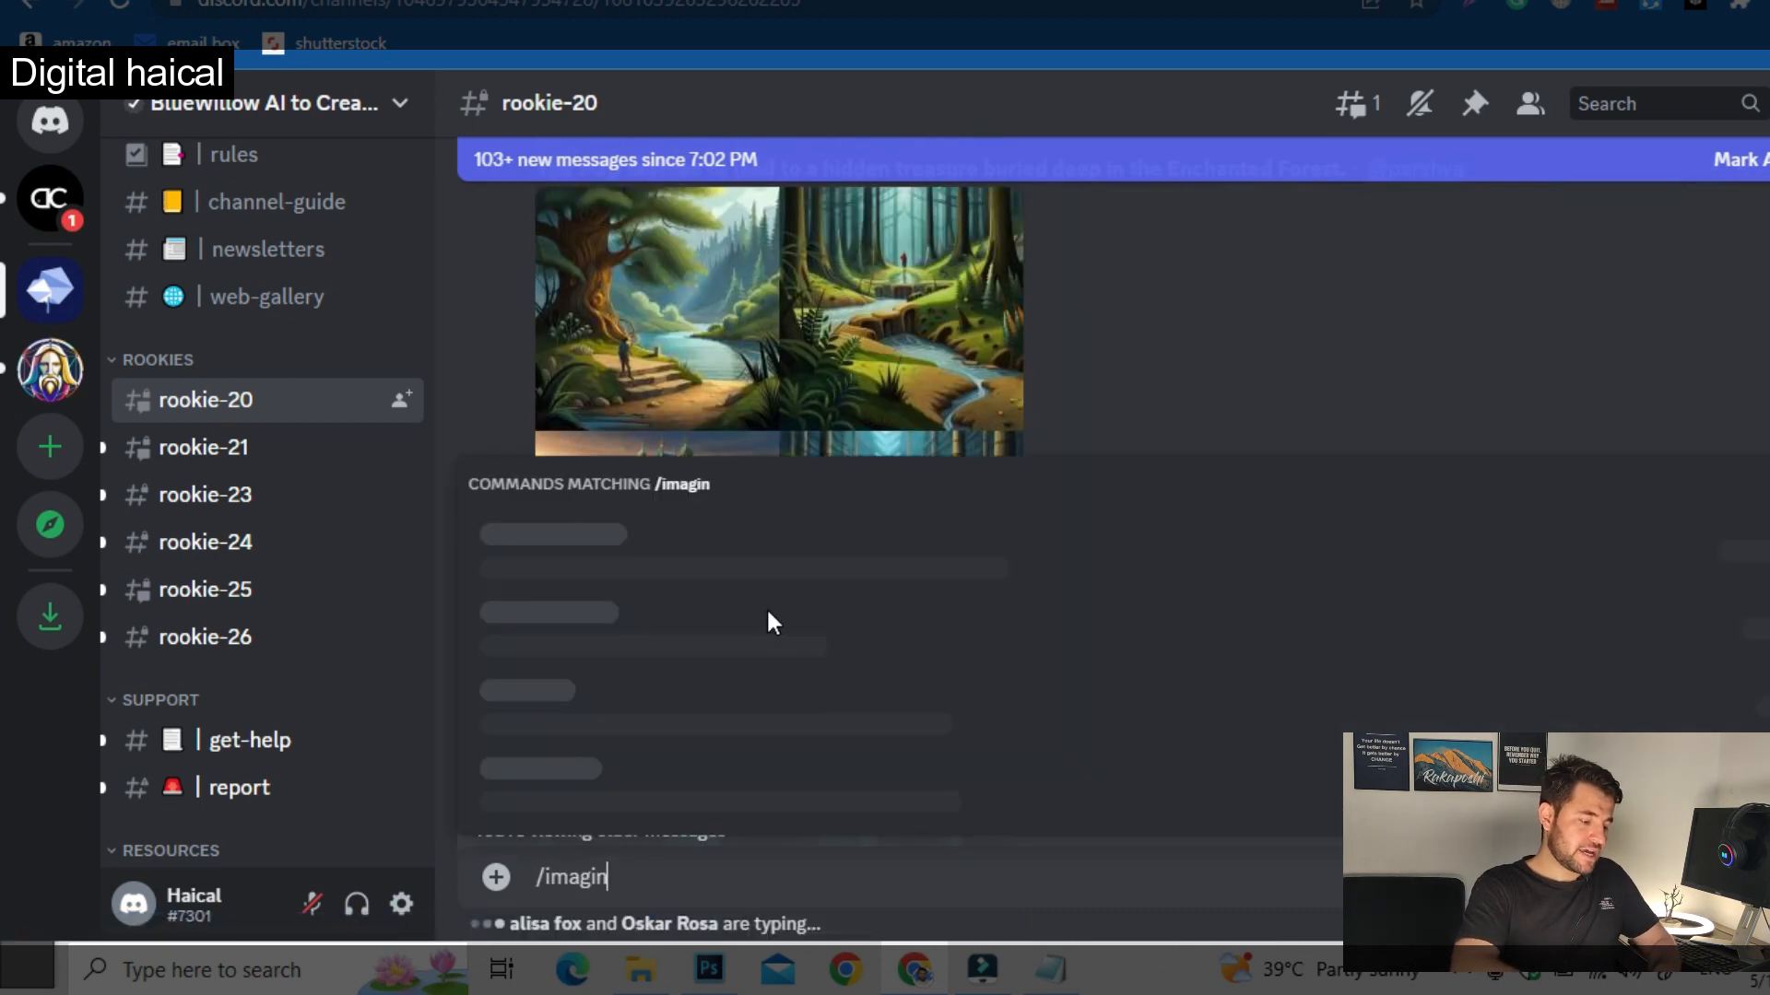
pyautogui.write('e')
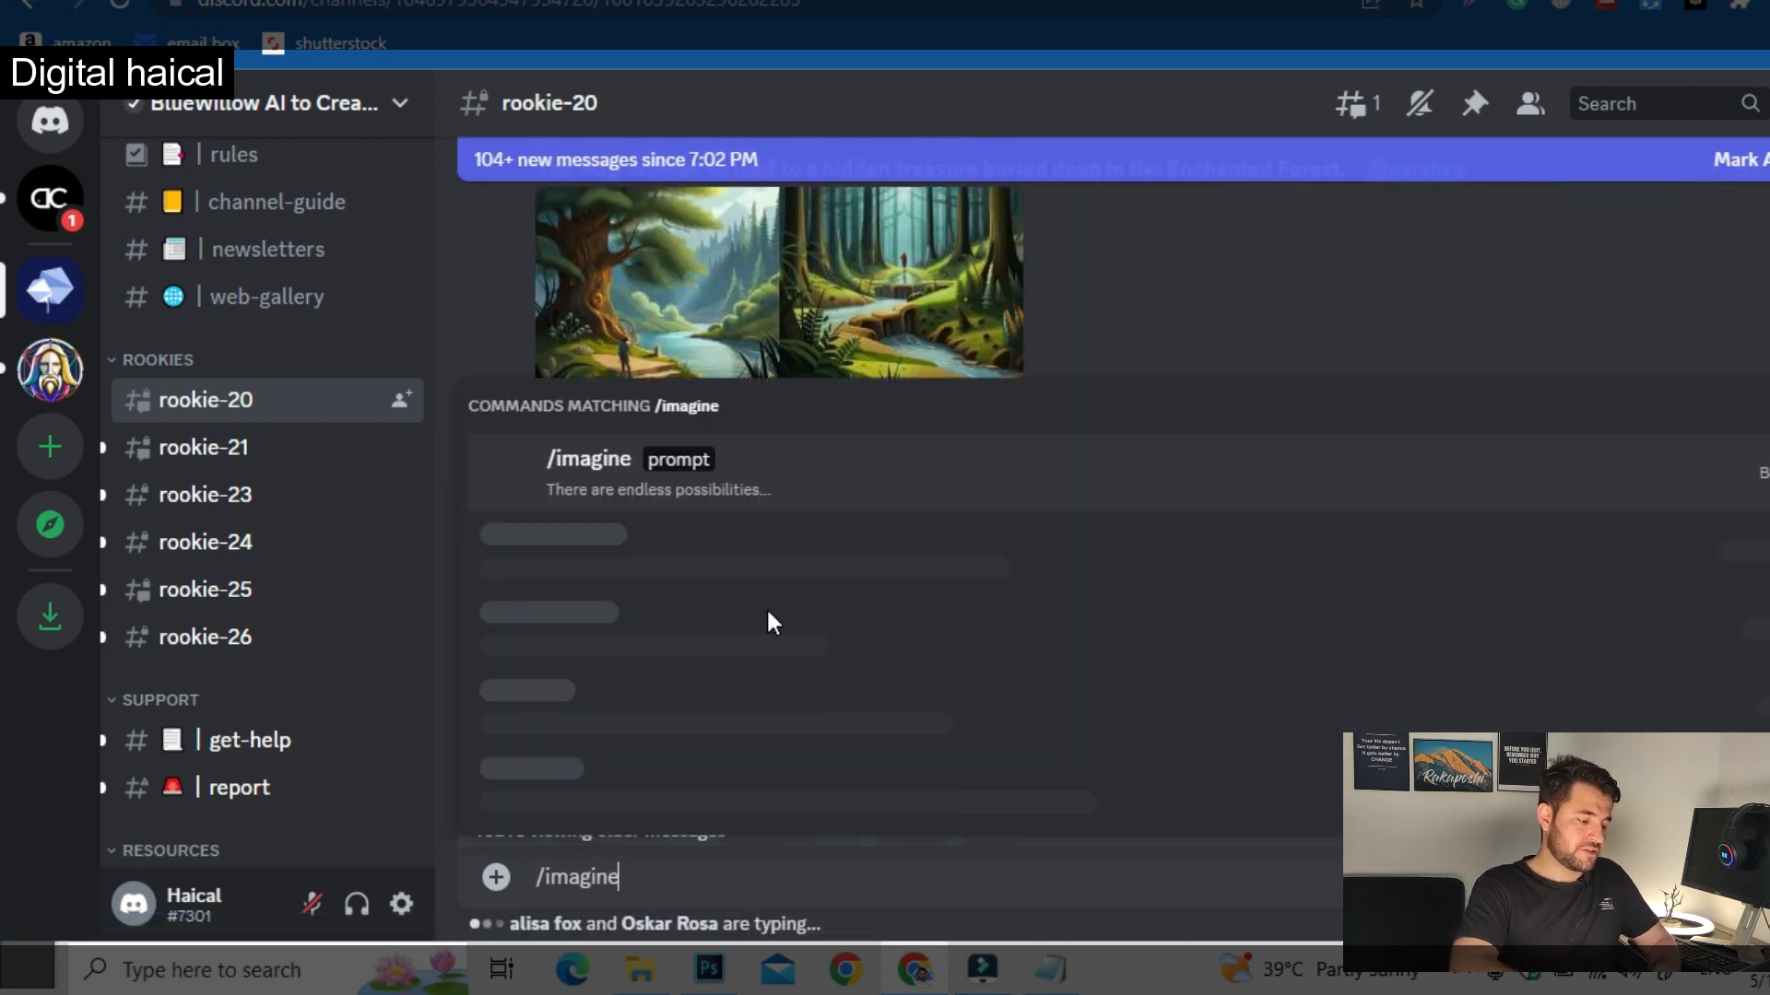
pyautogui.press('Tab')
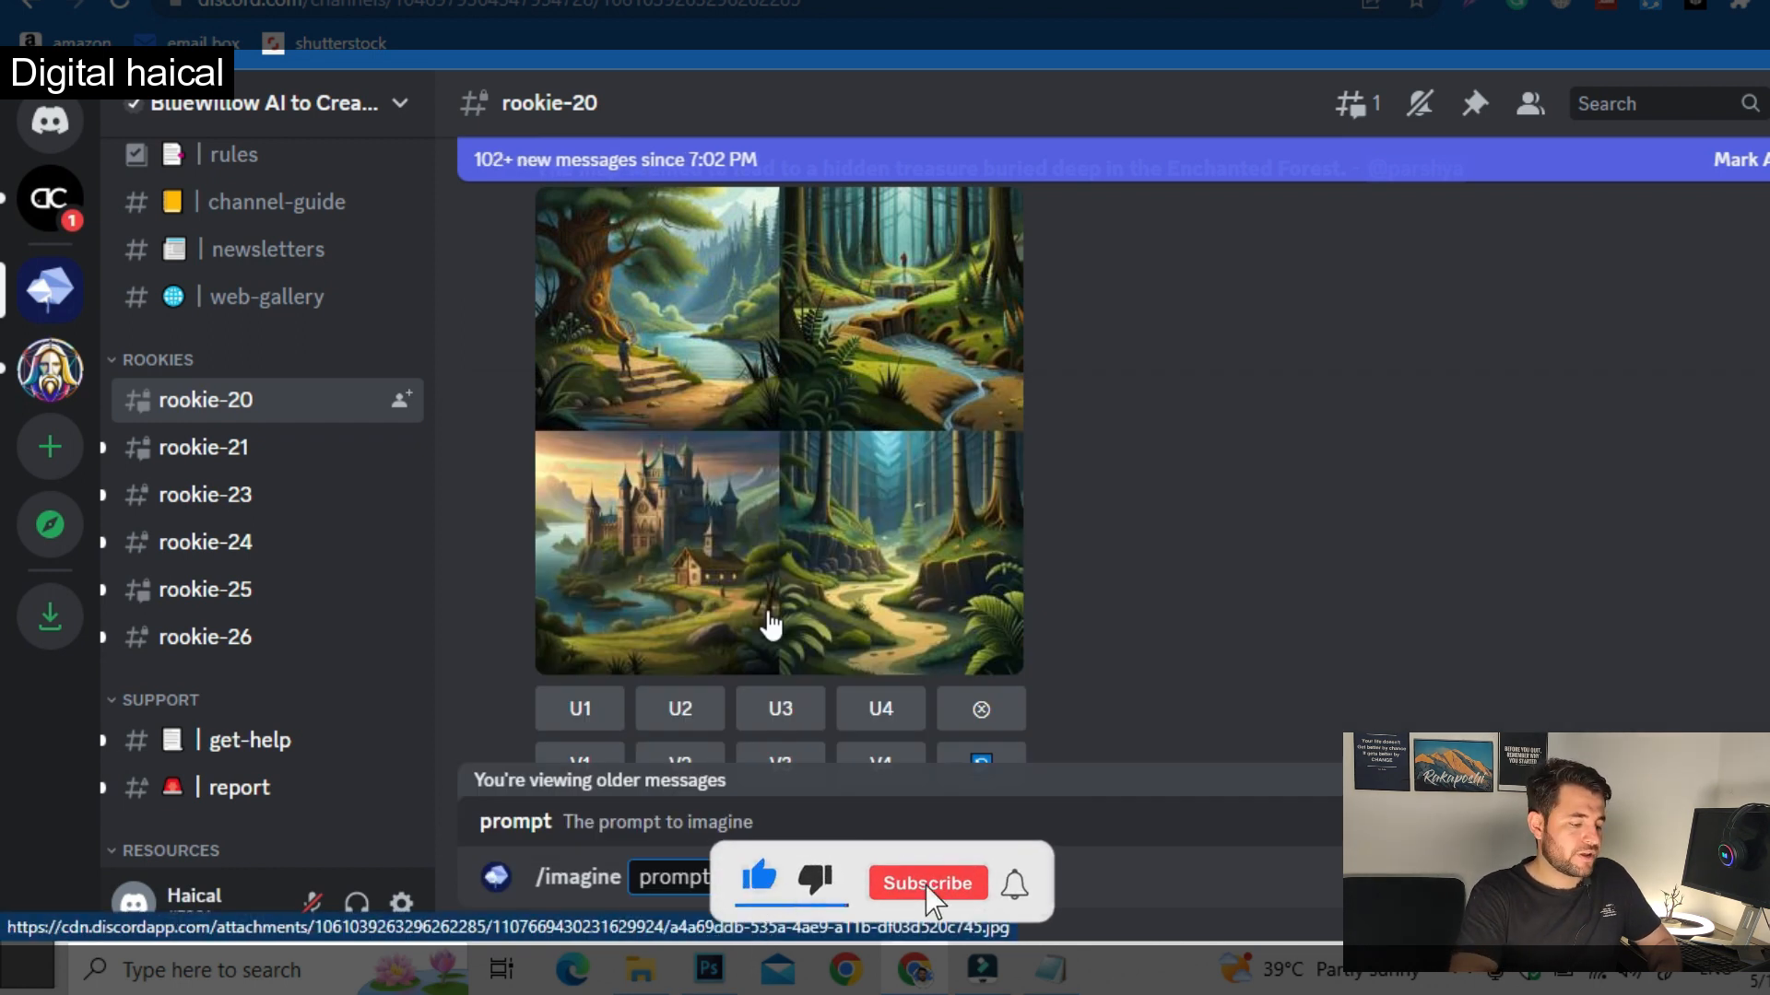
pyautogui.write('a child')
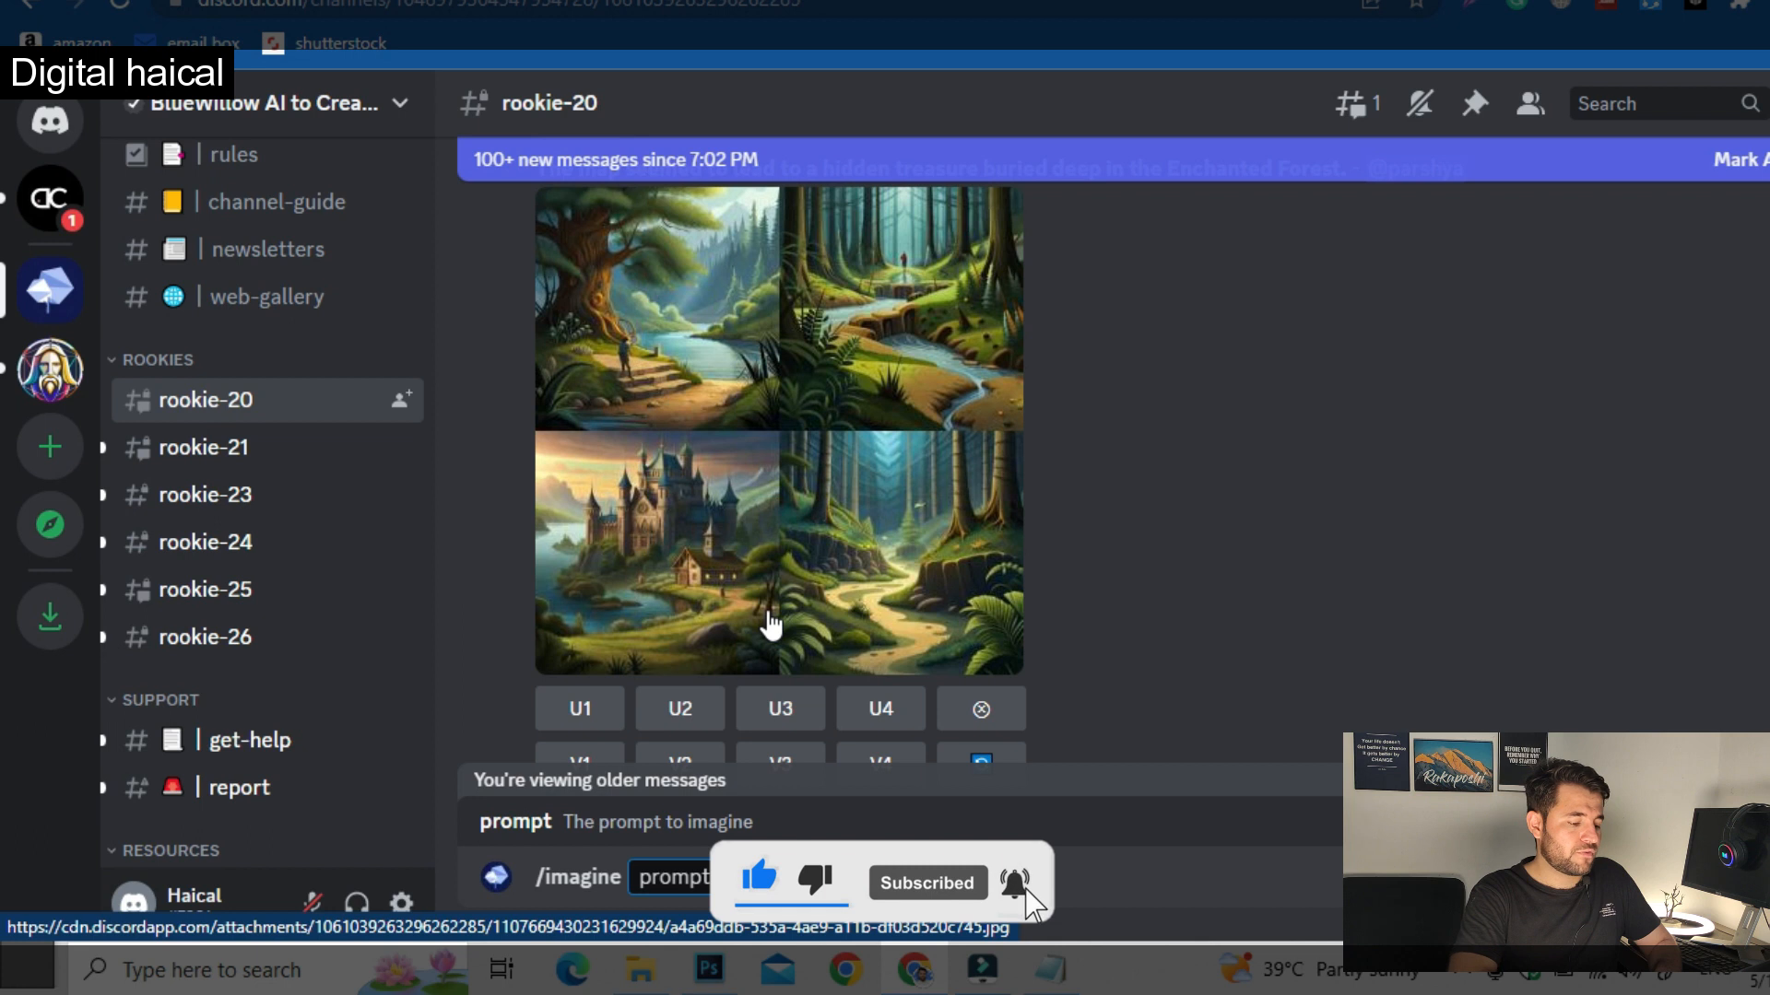
pyautogui.write('ren')
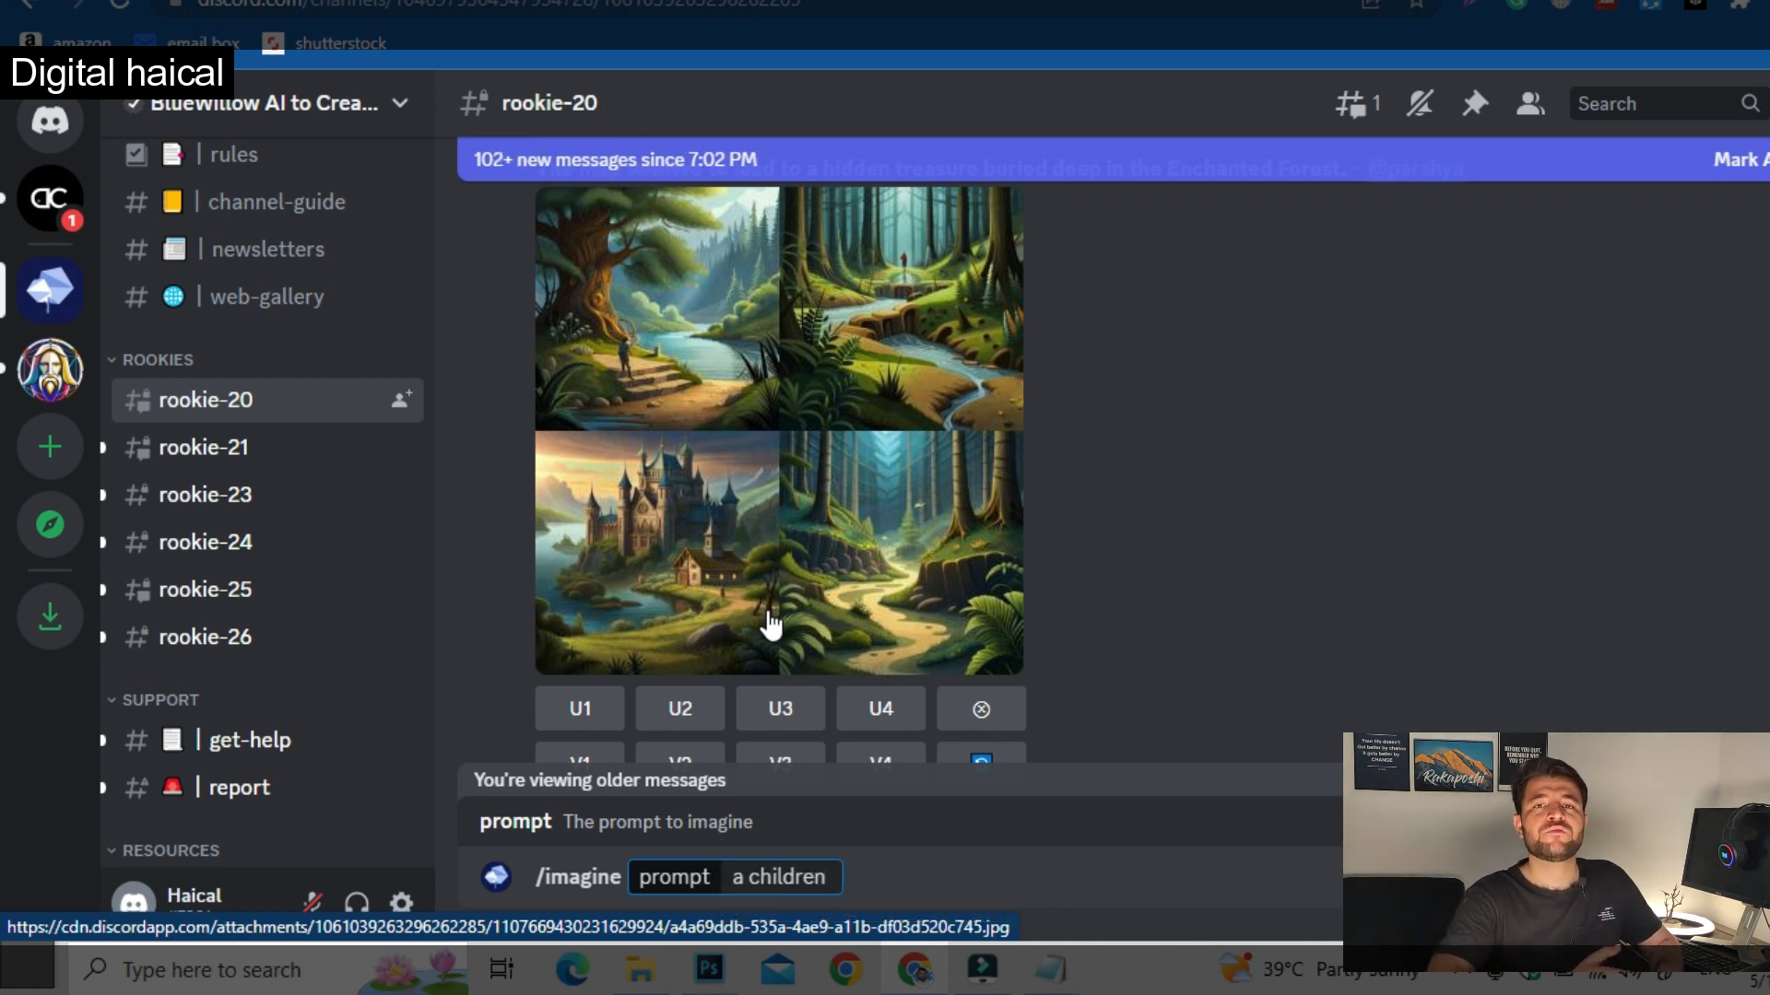
pyautogui.write(' sitit')
pyautogui.press('BackSpace')
pyautogui.press('BackSpace')
pyautogui.press('BackSpace')
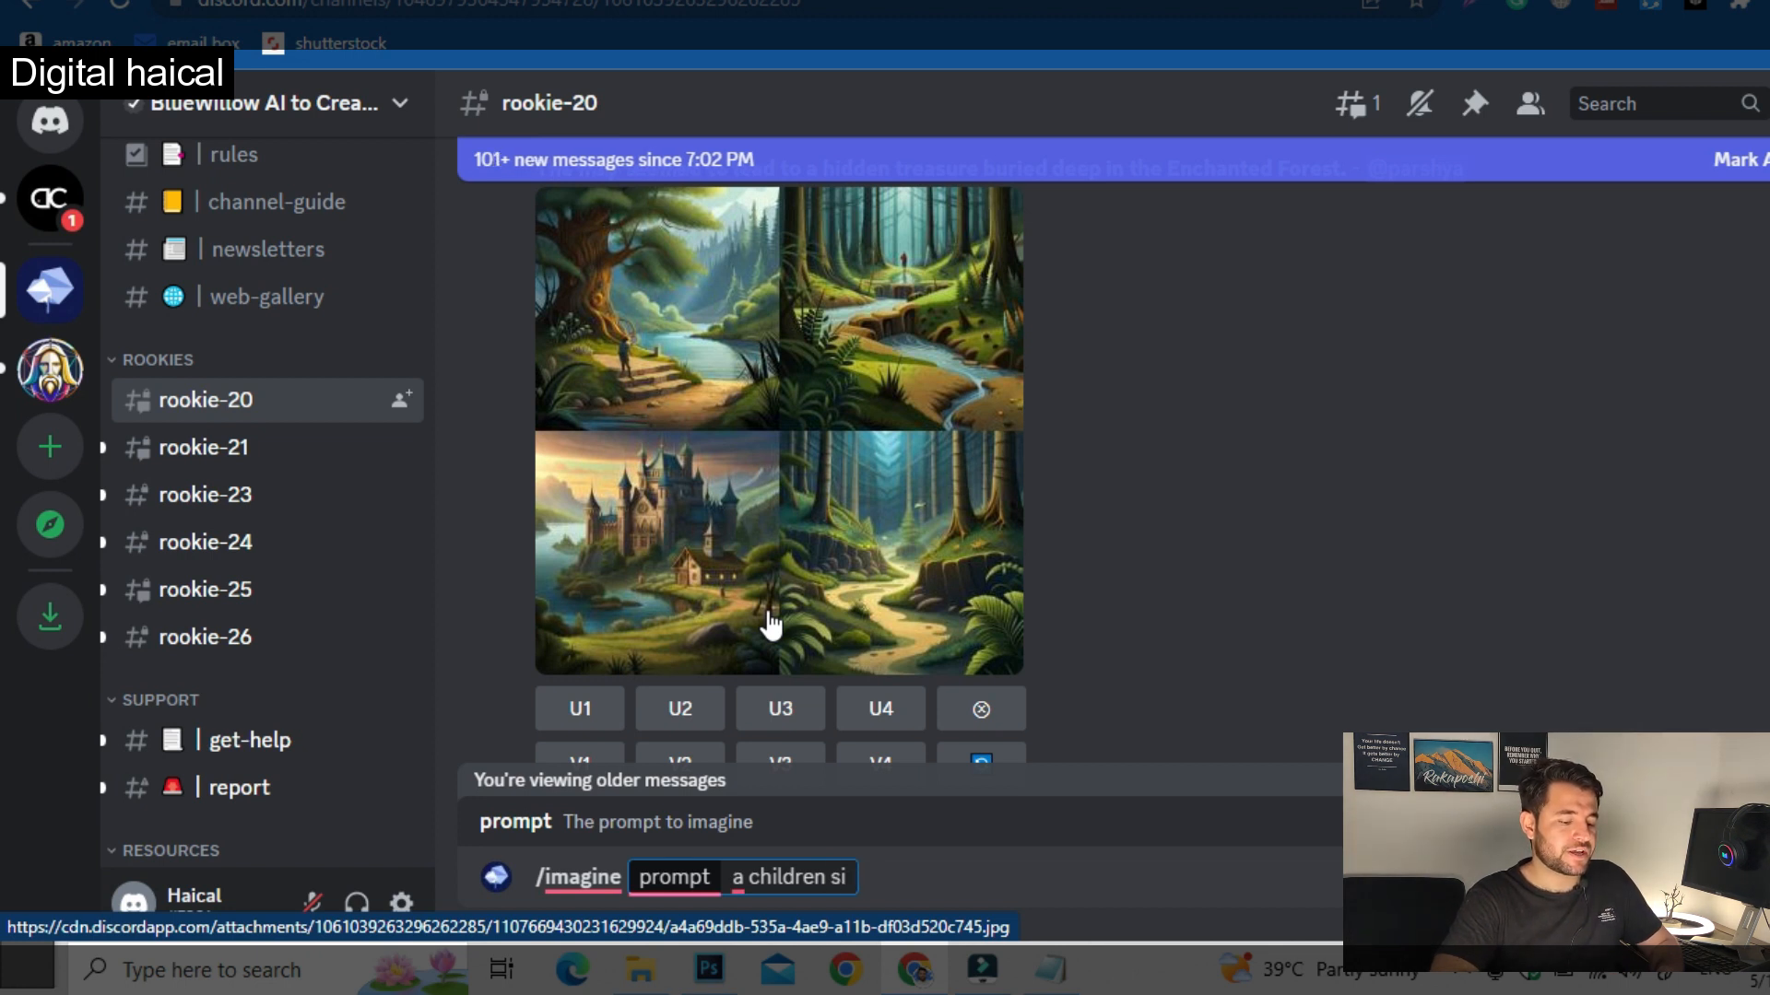
pyautogui.write('tting under')
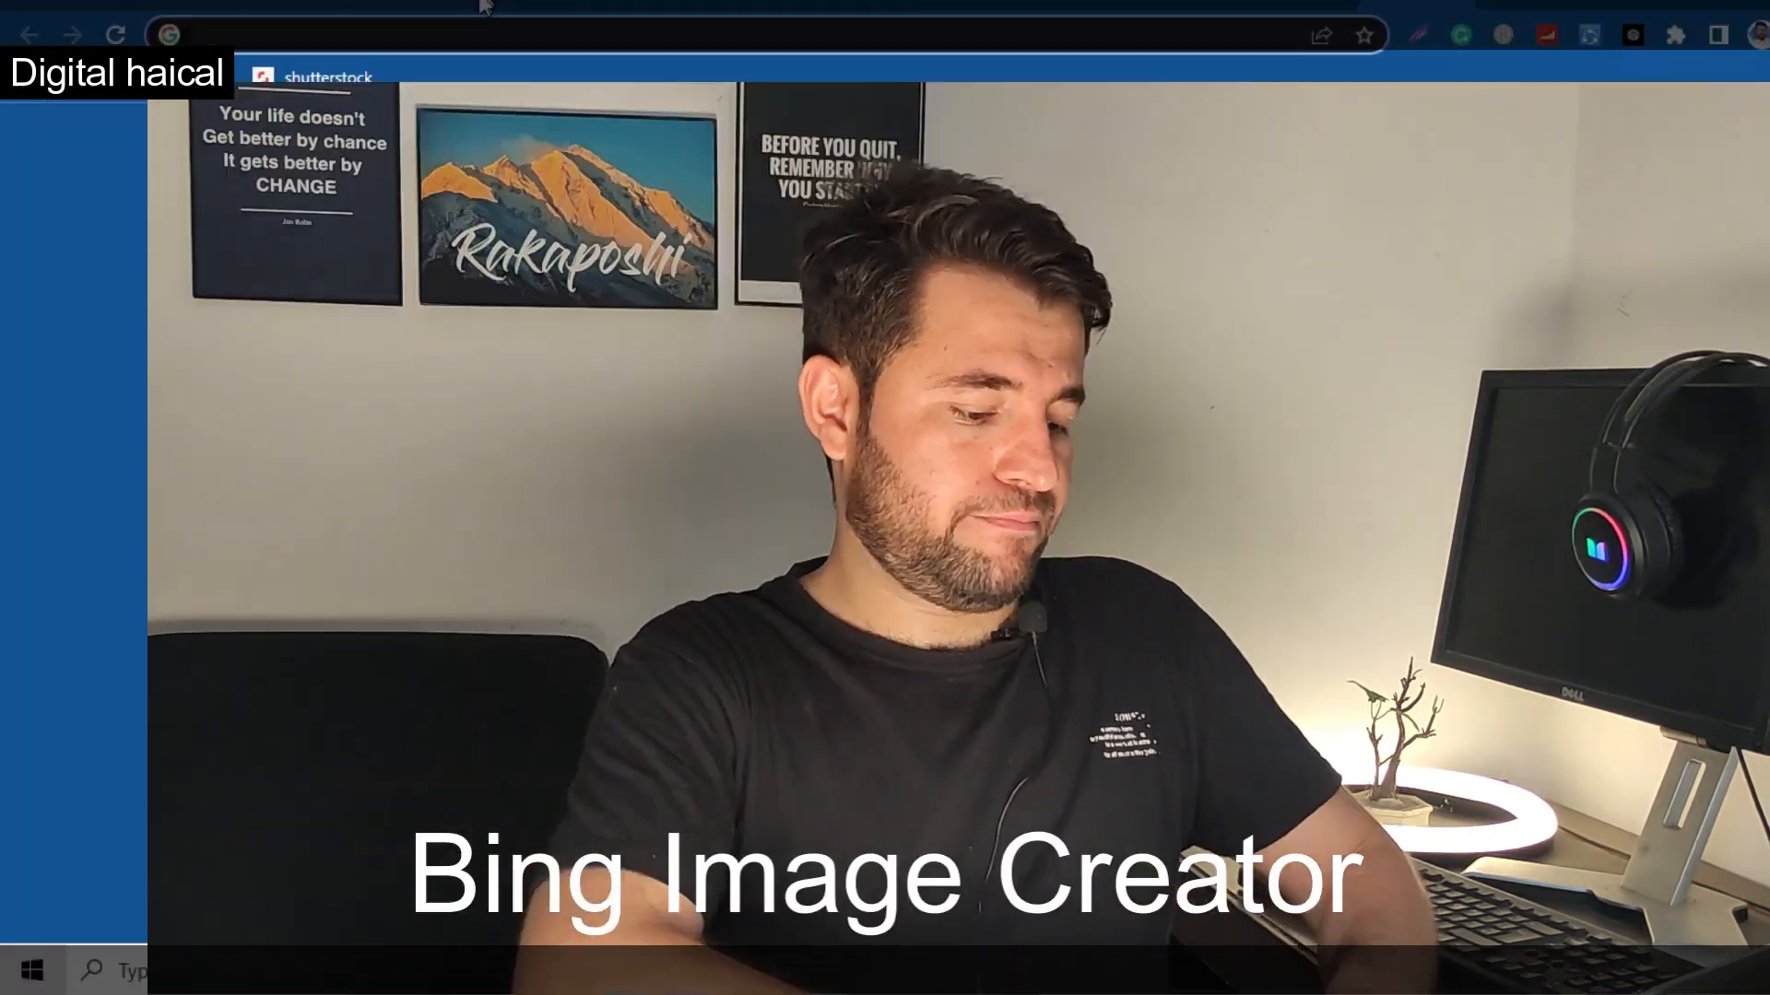
# Step: Search the web for "bing images creator" and open the Image Creator from Microsoft Bing page
pyautogui.write('bing images')
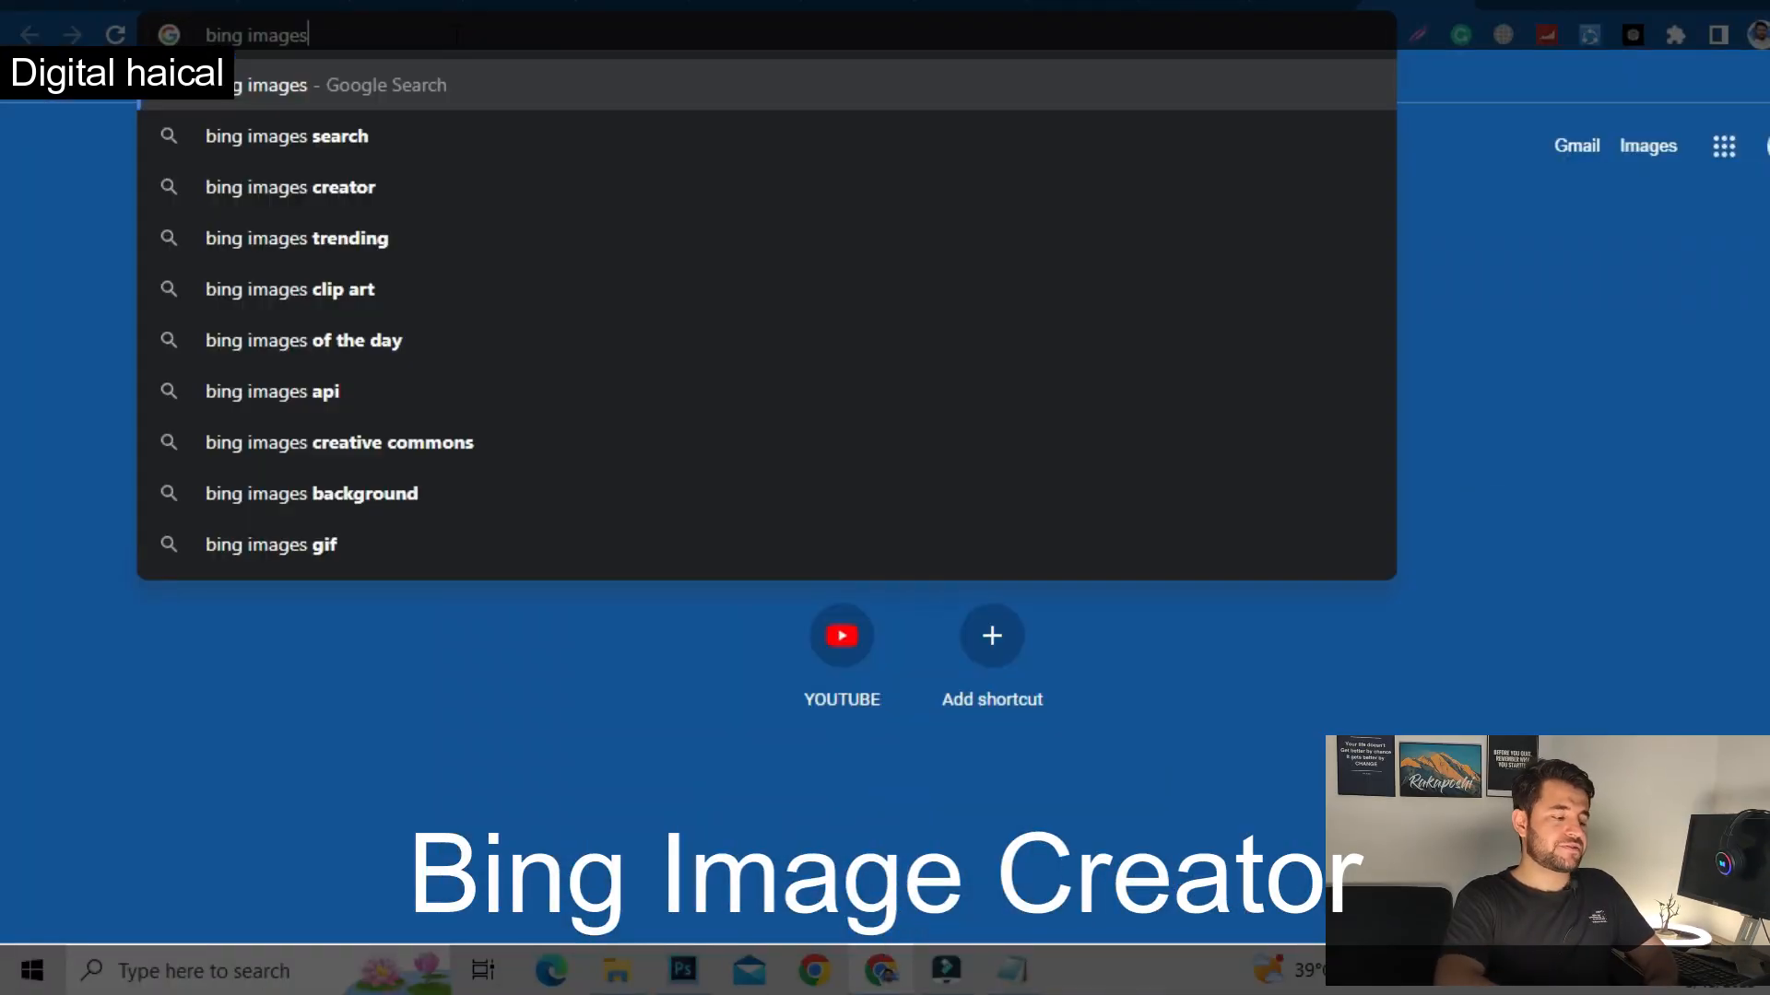
pyautogui.click(396, 184)
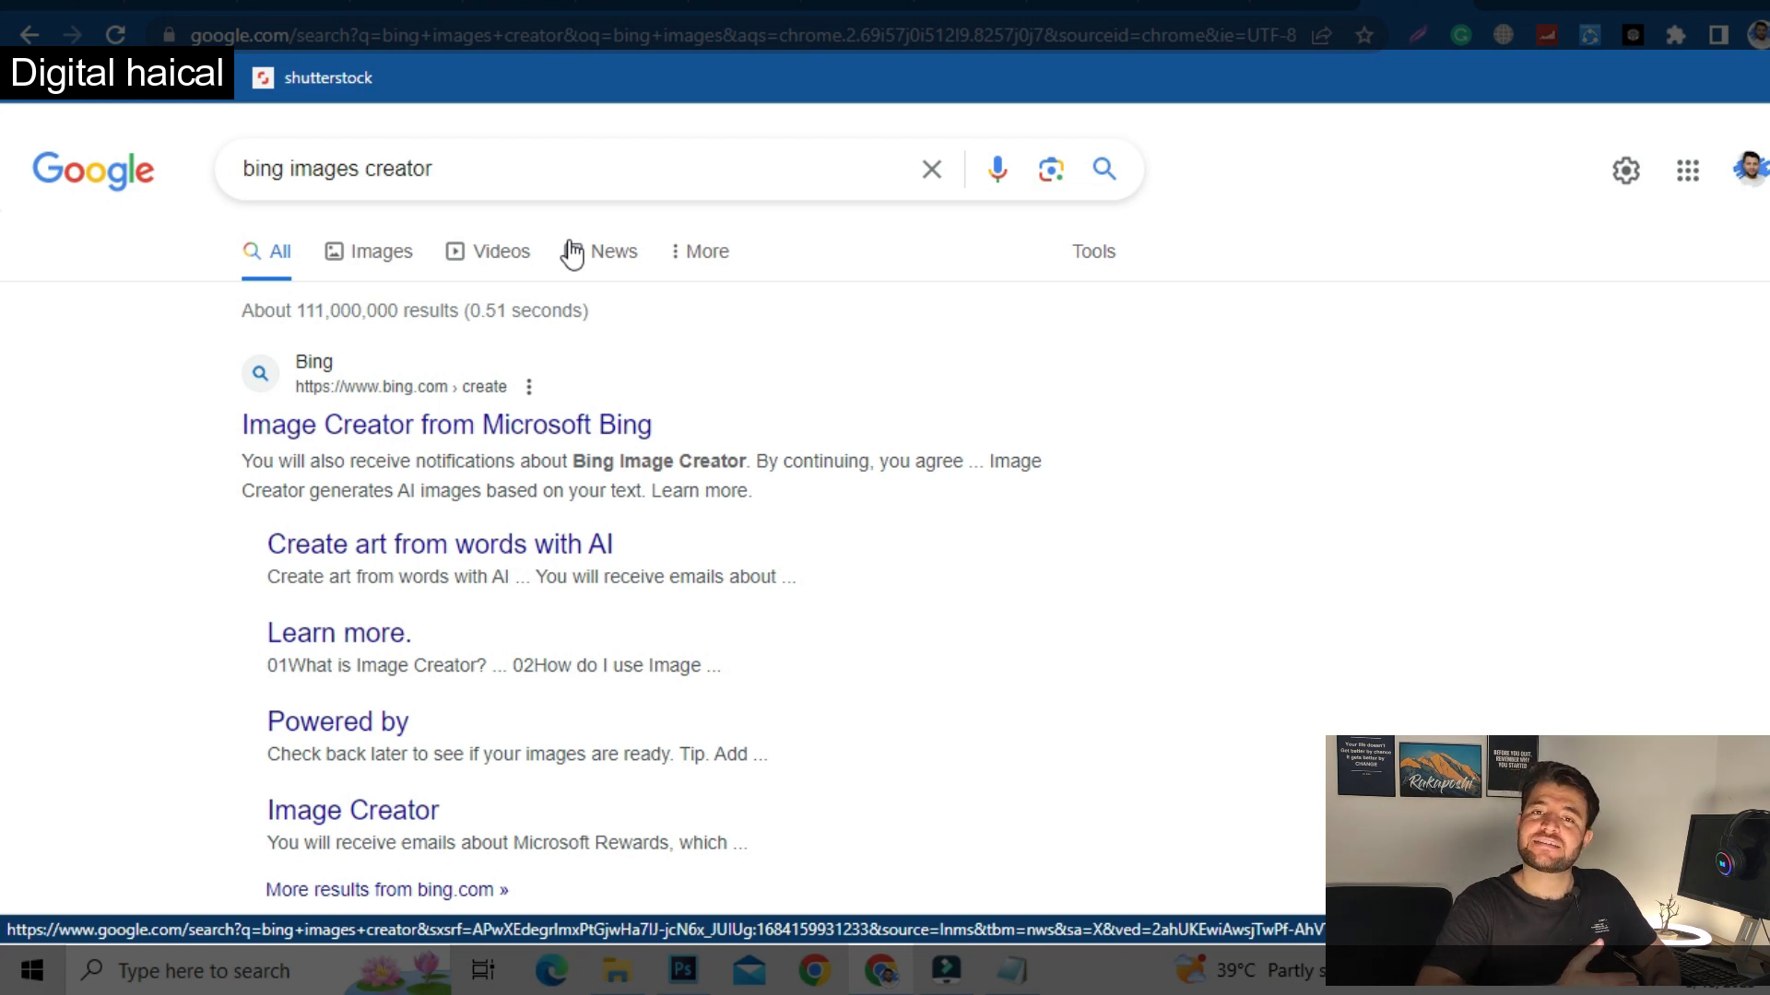
pyautogui.click(569, 426)
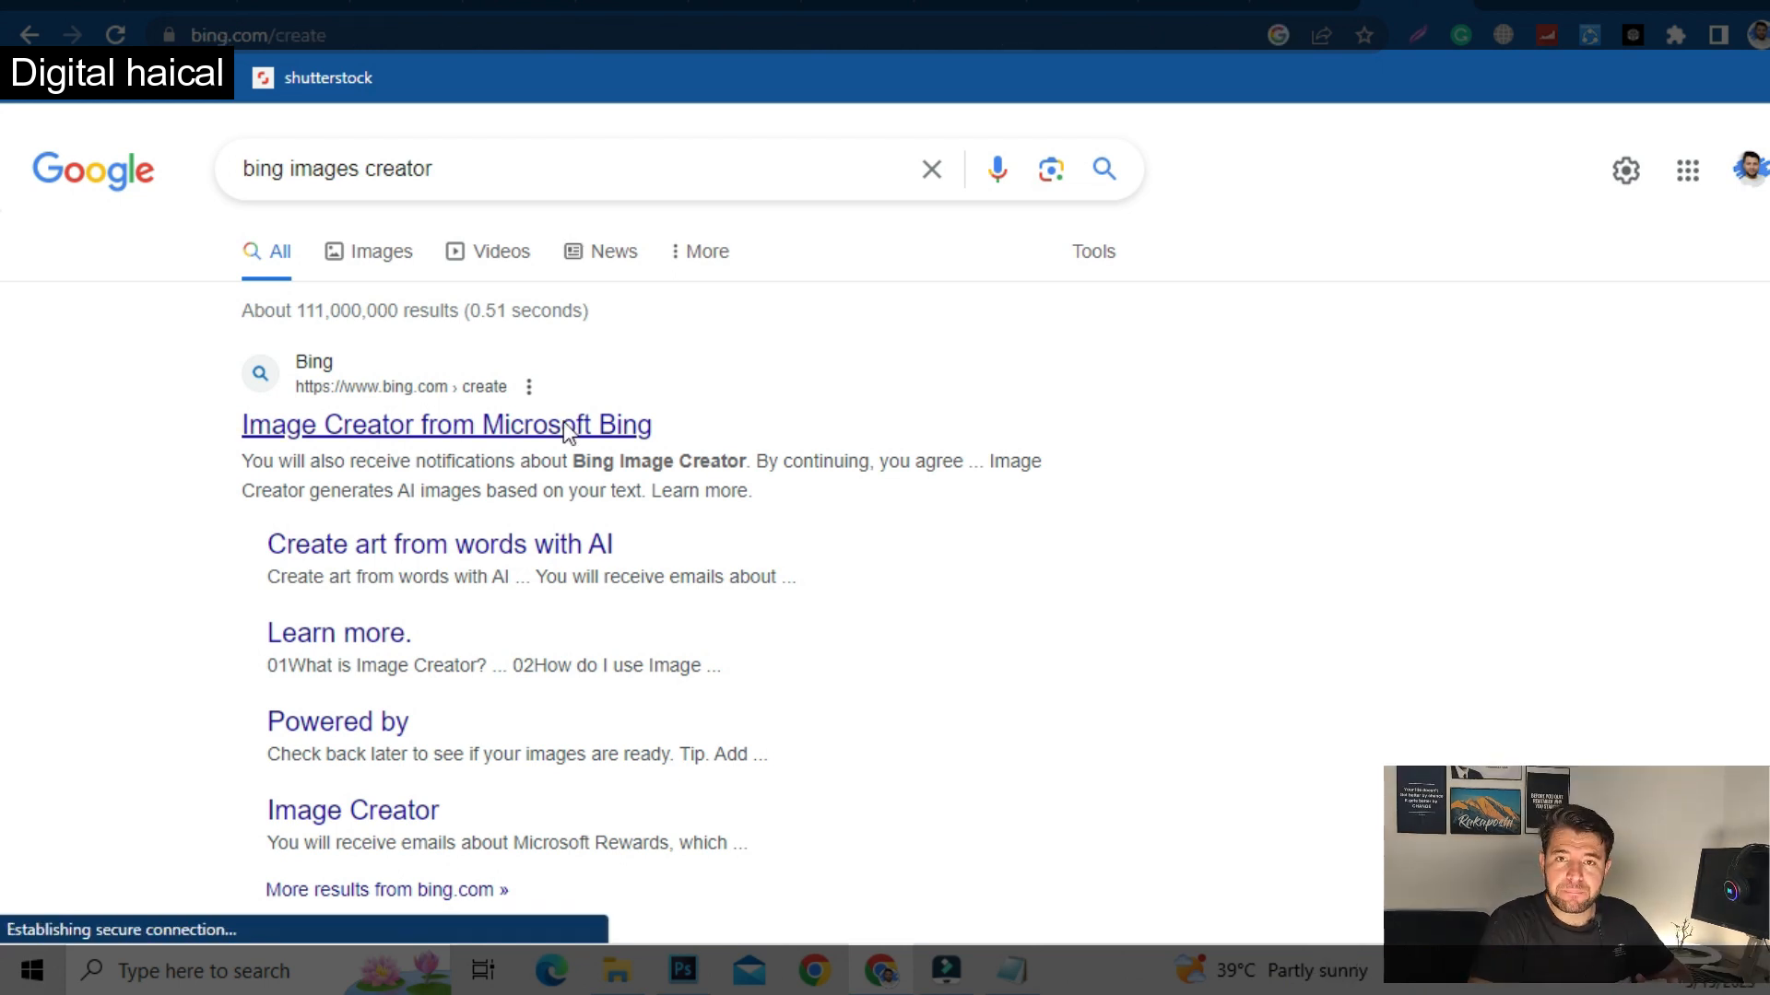
# Step: Enter the placeholder text "sadfkjashdjhasjdhasjkd" as the description of the image to create
pyautogui.click(531, 482)
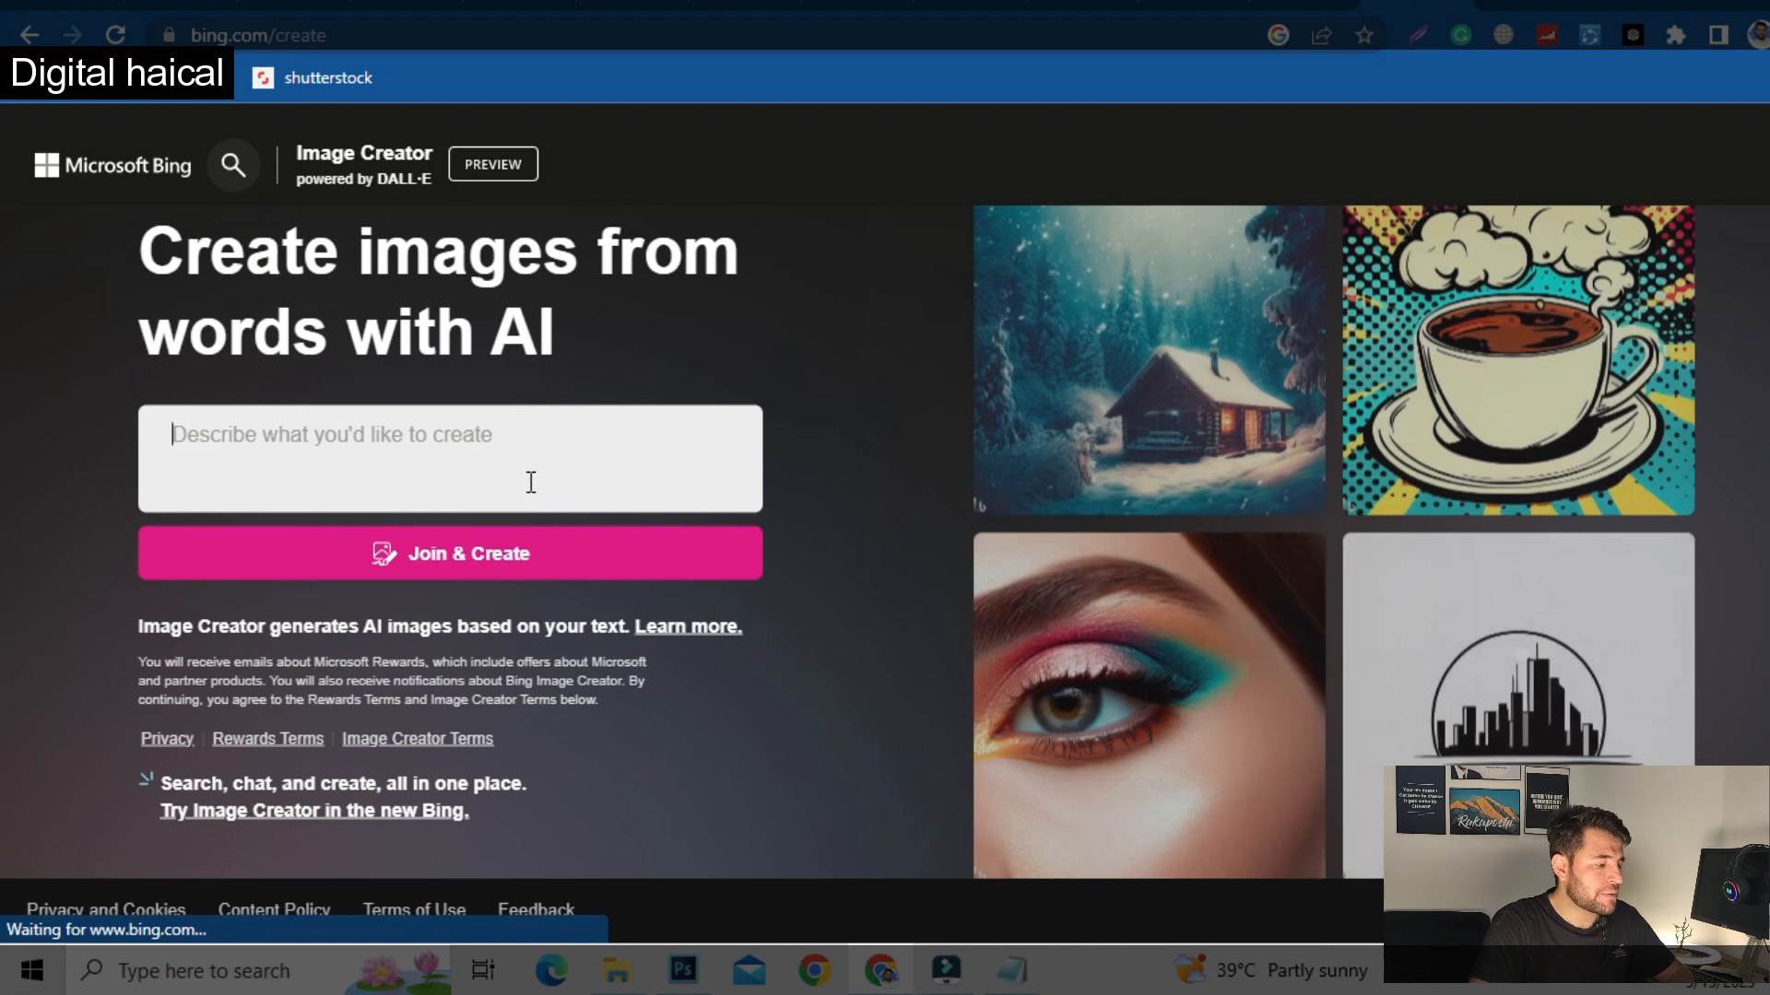
pyautogui.write('sadfkjash')
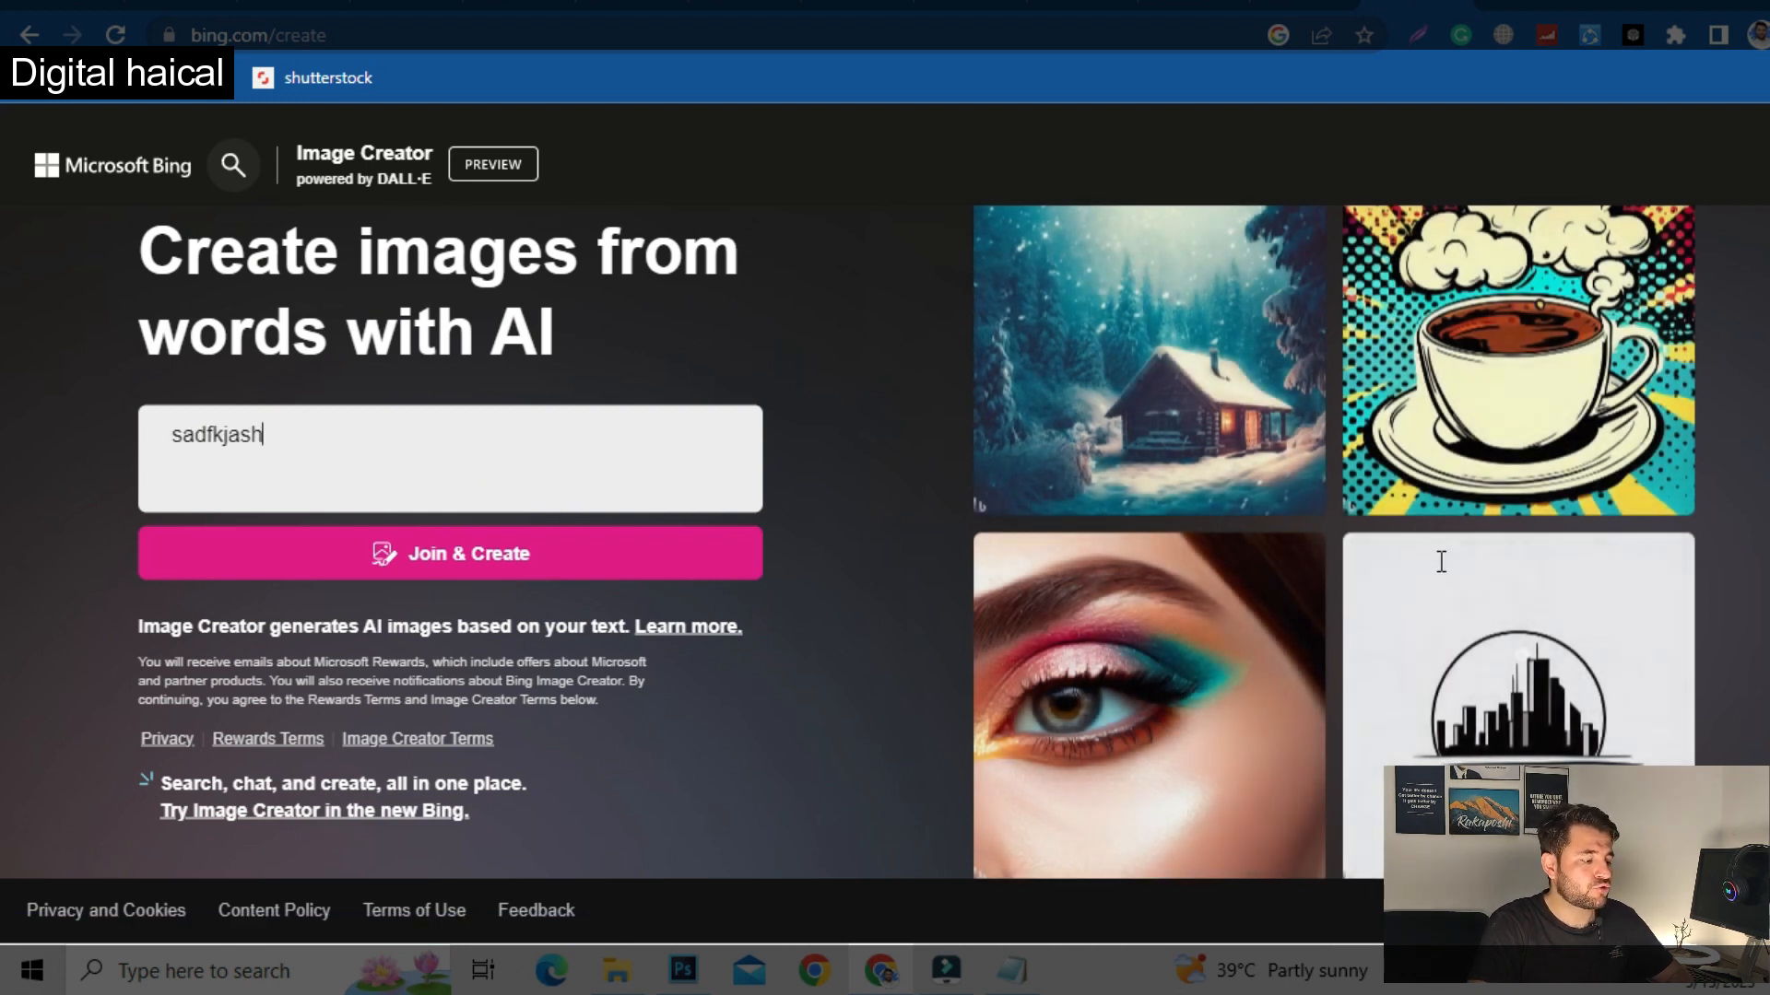
pyautogui.write('djhasjdhasjkd')
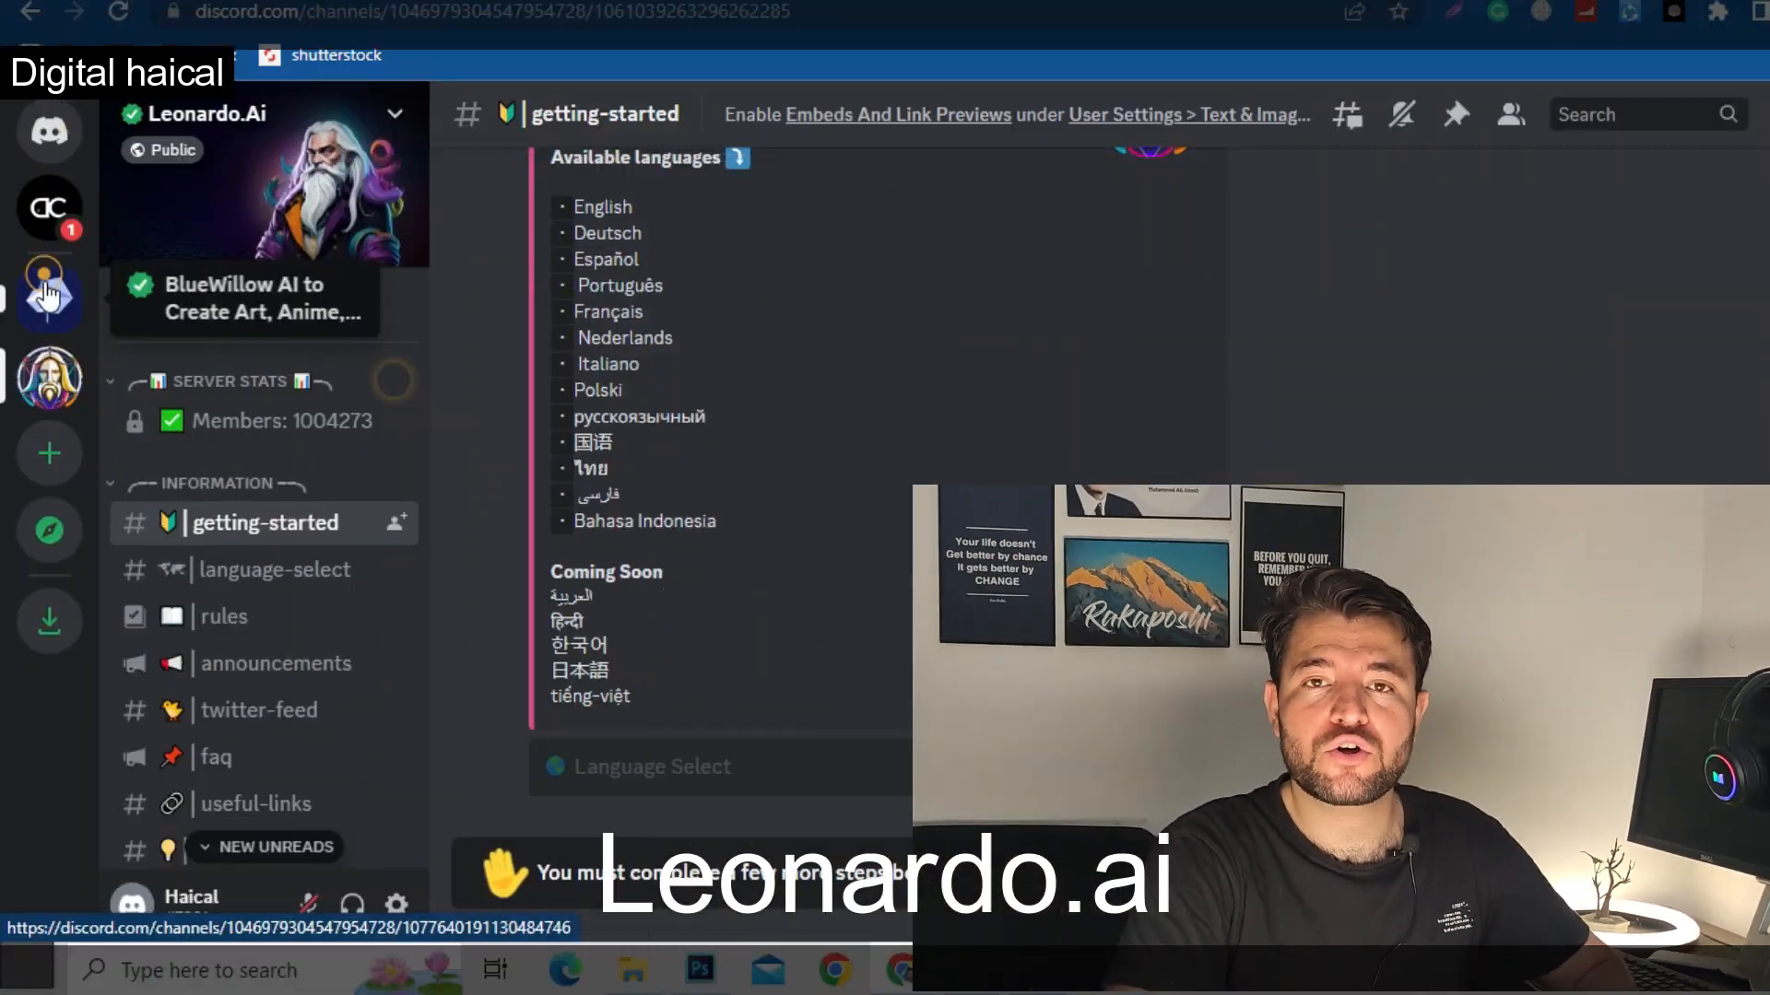
# Step: Open the BlueWillow server in Discord and look through its channel list and the images posted in rookie-20
pyautogui.click(49, 310)
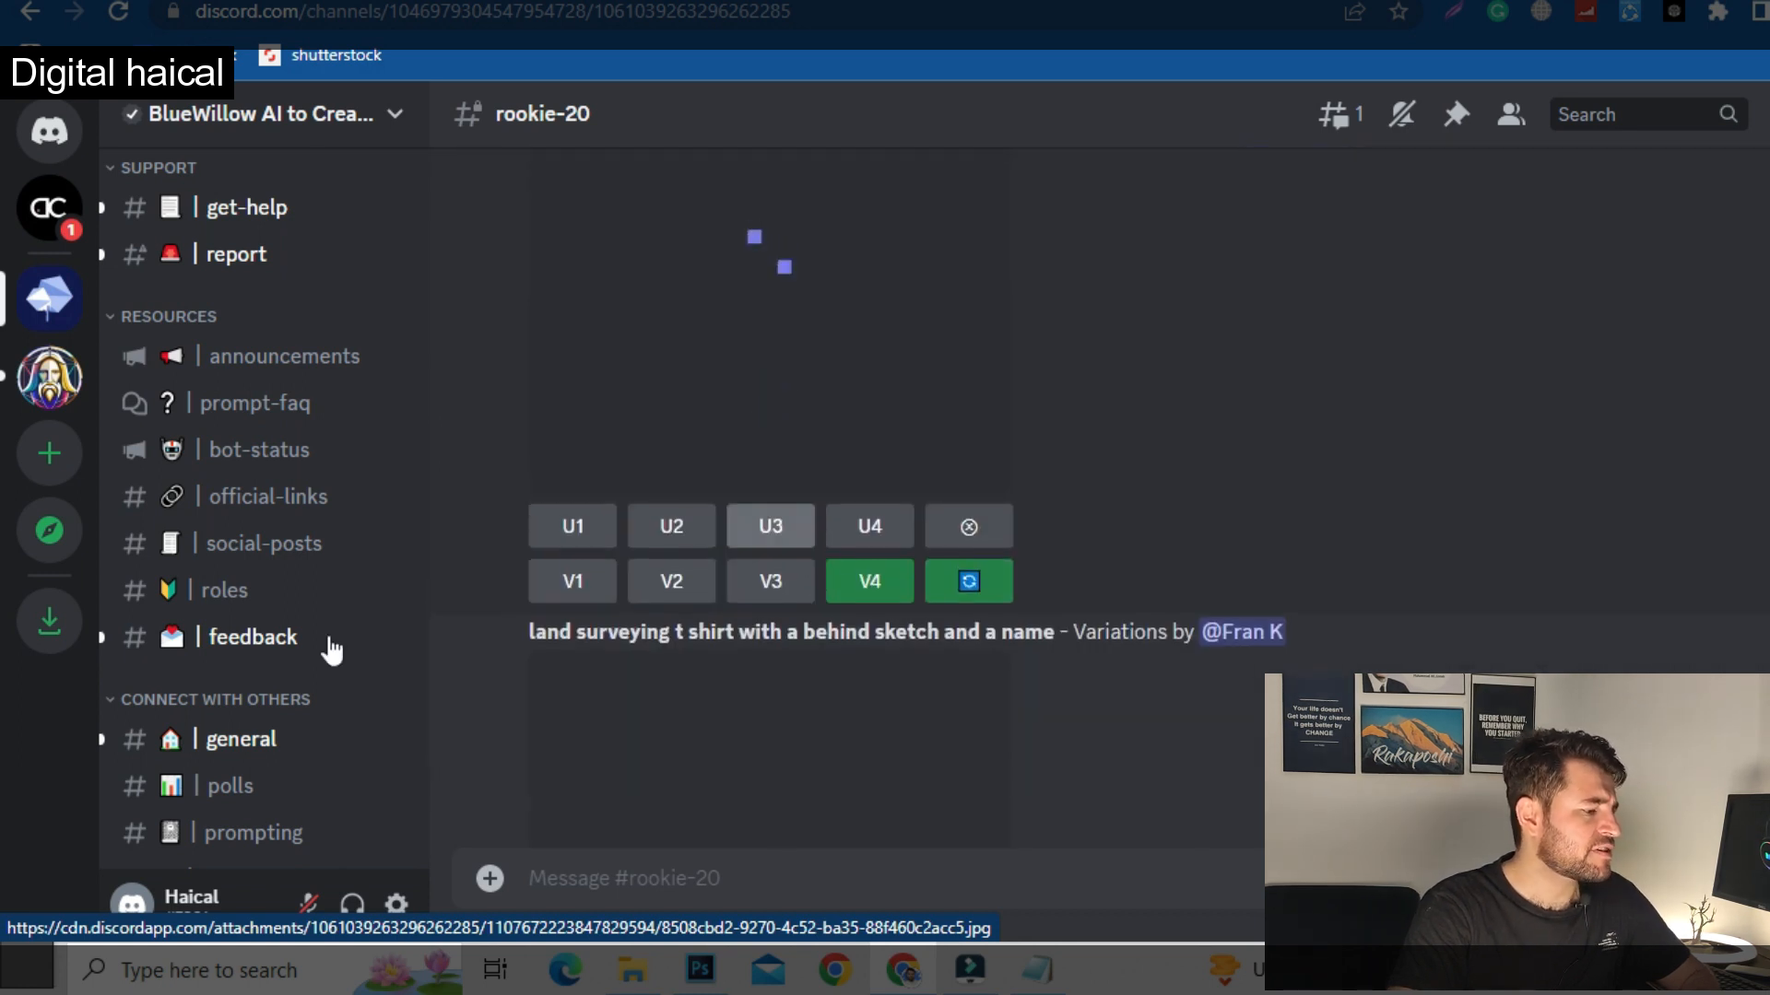
pyautogui.scroll(-5, 327, 645)
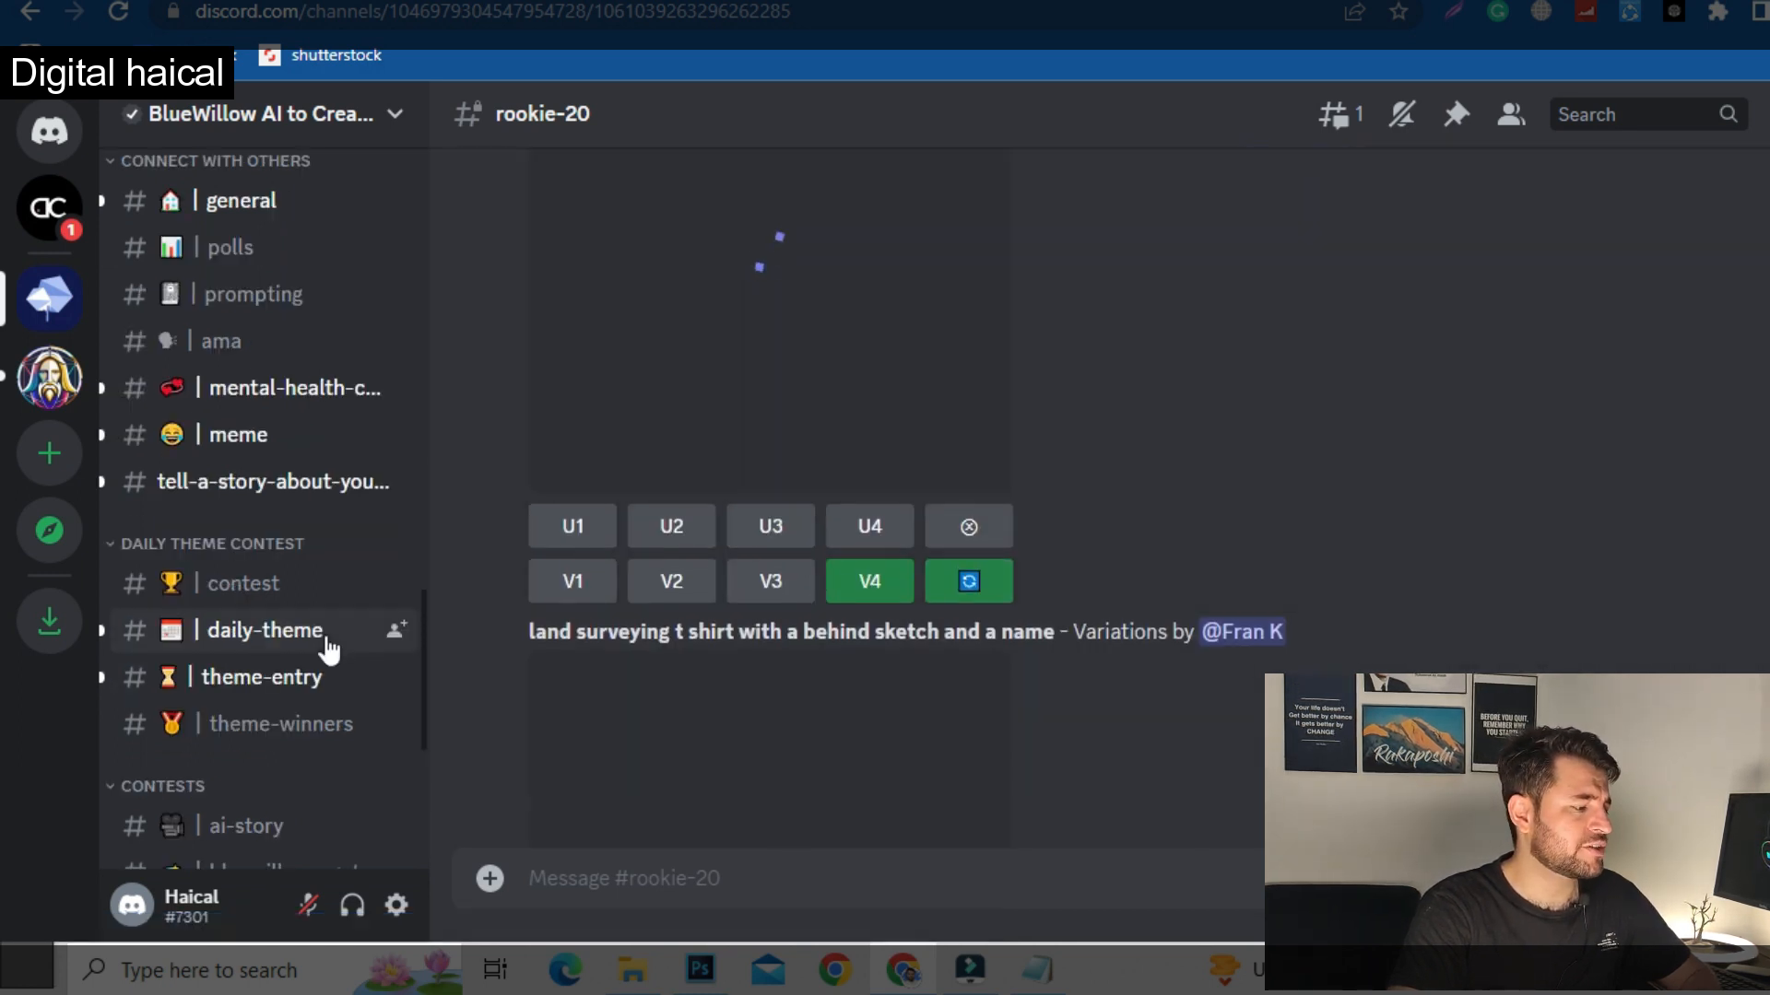
pyautogui.scroll(10, 327, 639)
pyautogui.scroll(-15, 754, 476)
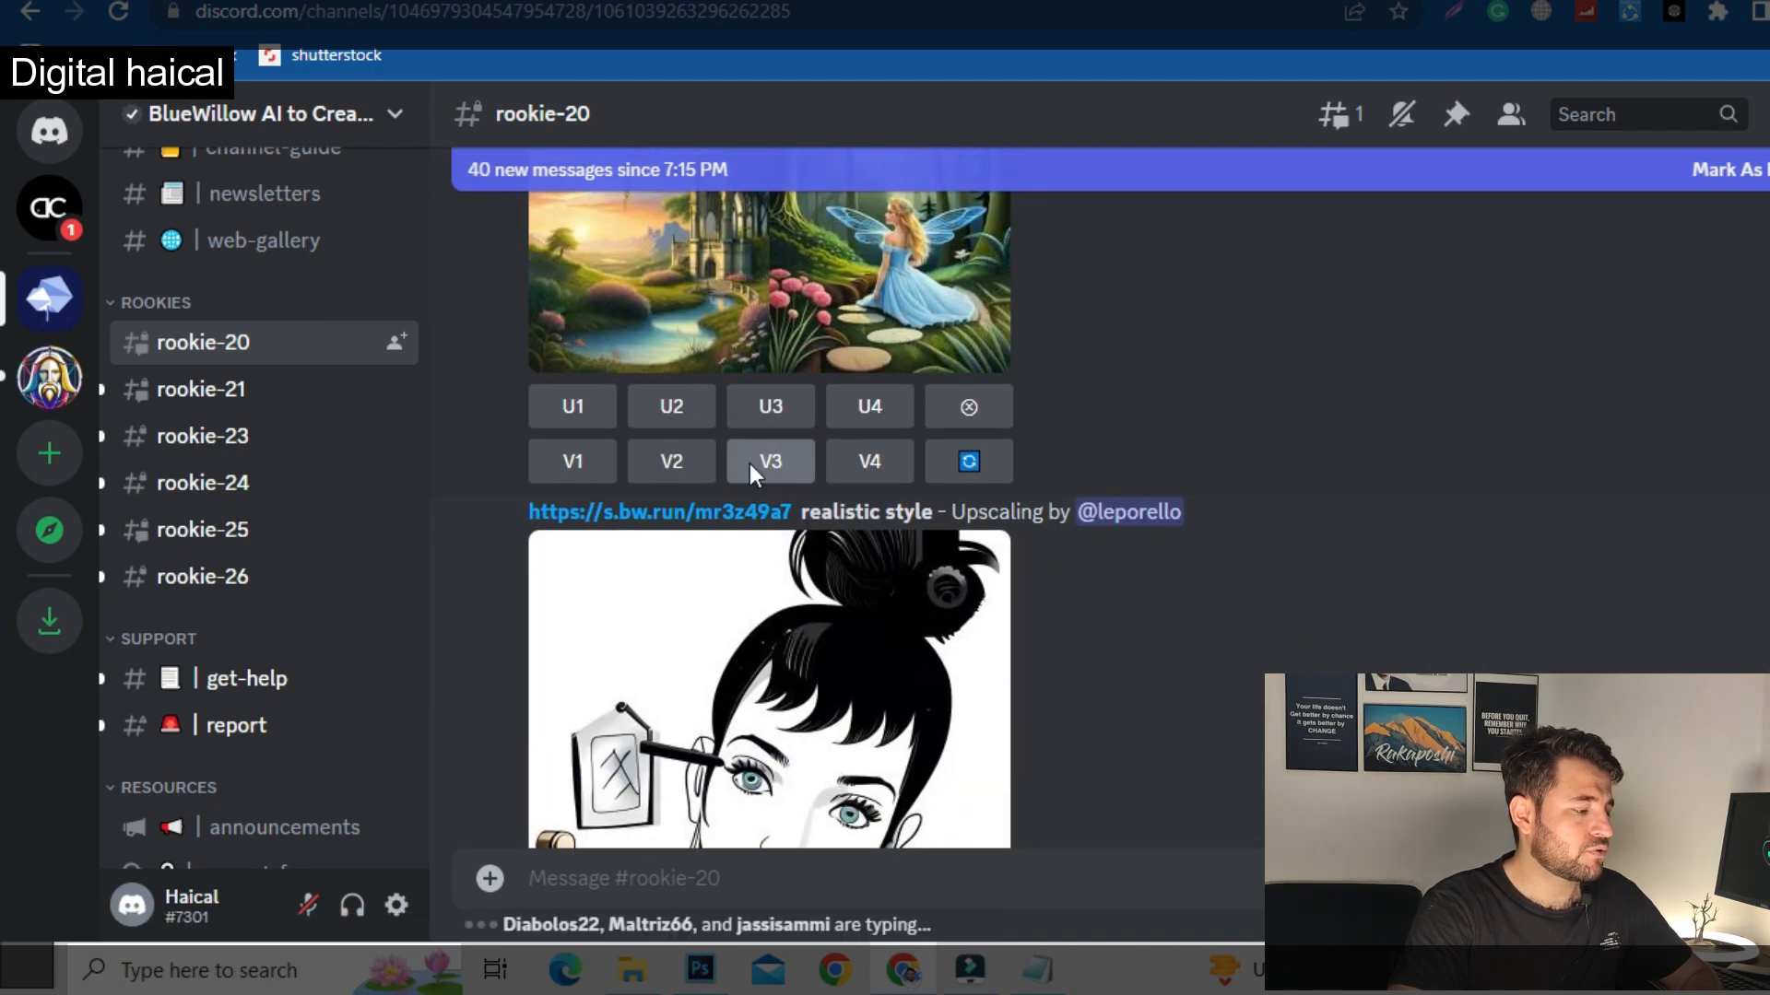
pyautogui.scroll(-8, 750, 463)
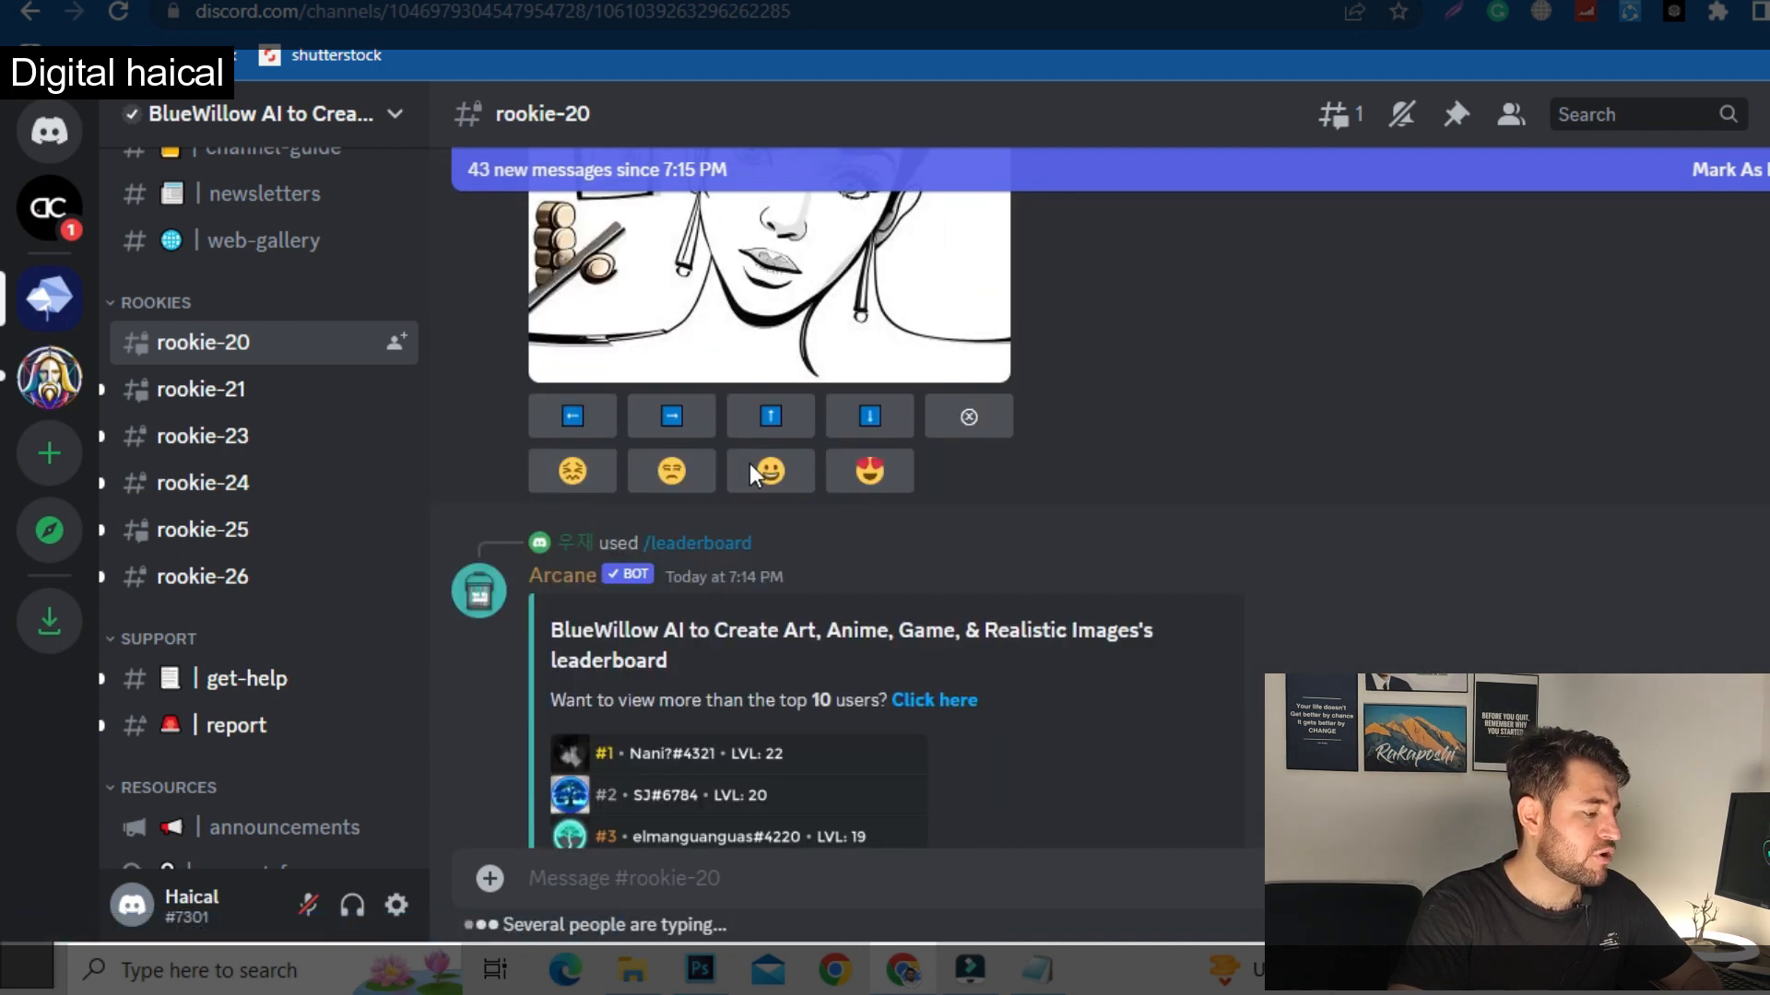
pyautogui.scroll(-8, 750, 463)
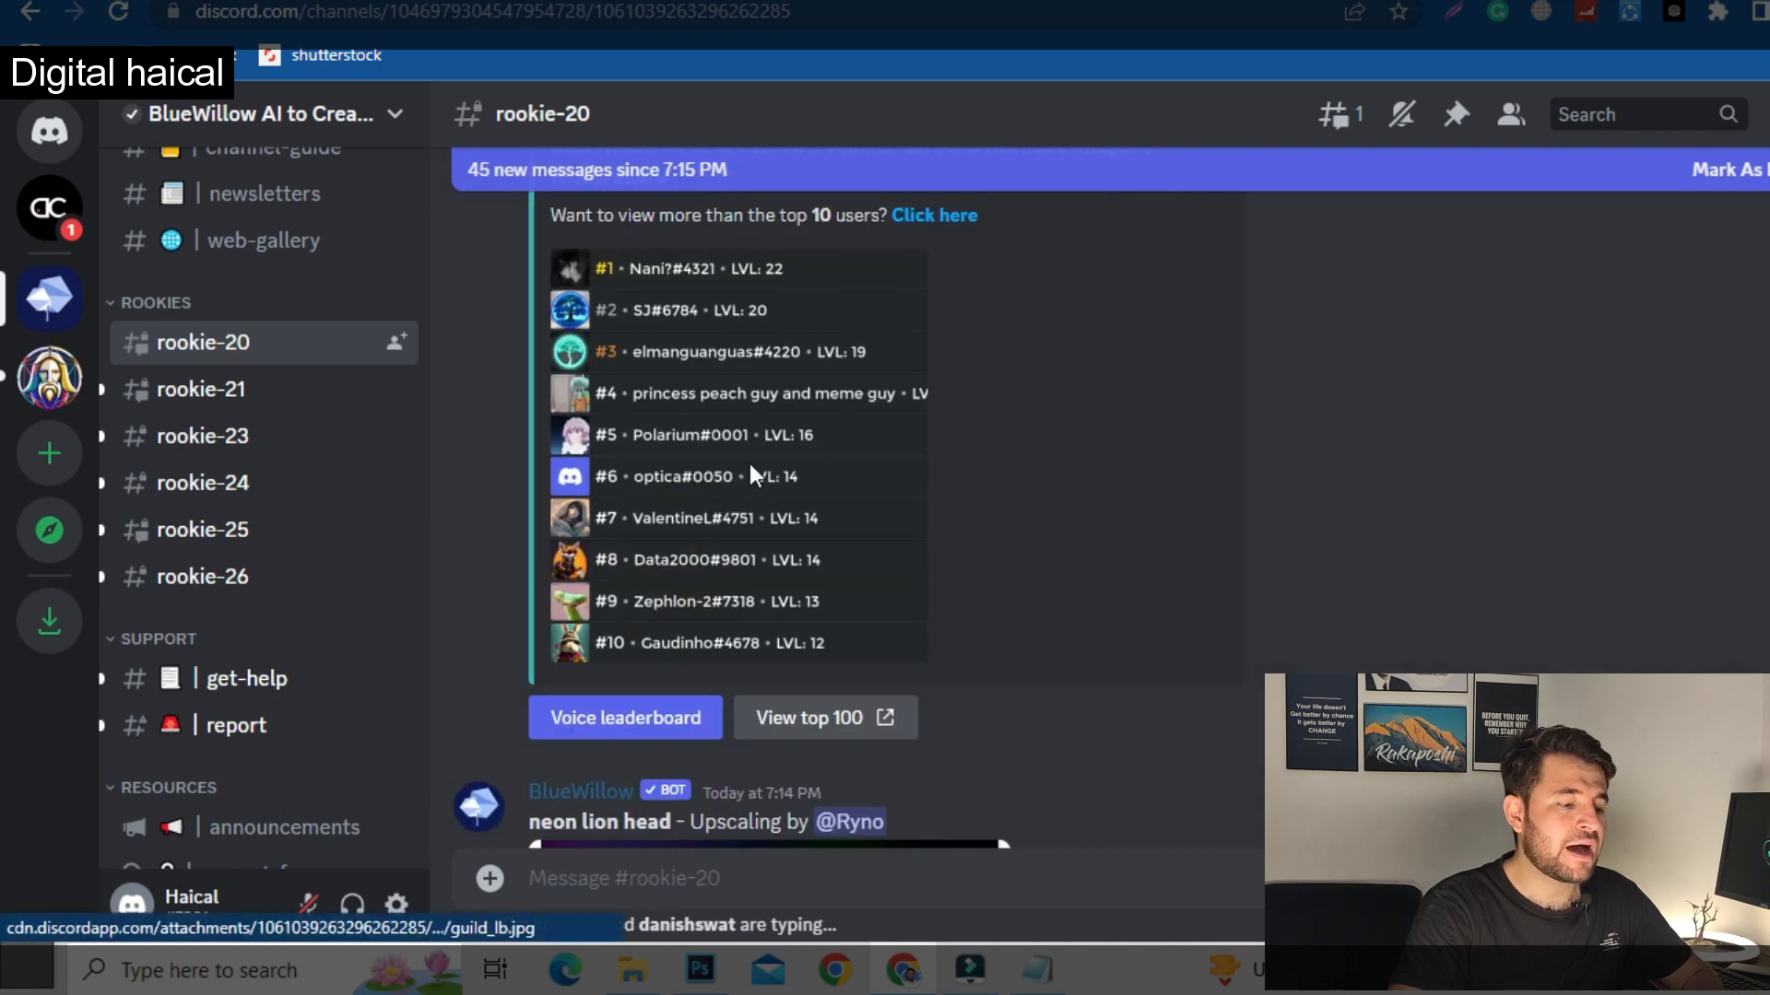
pyautogui.scroll(-10, 652, 751)
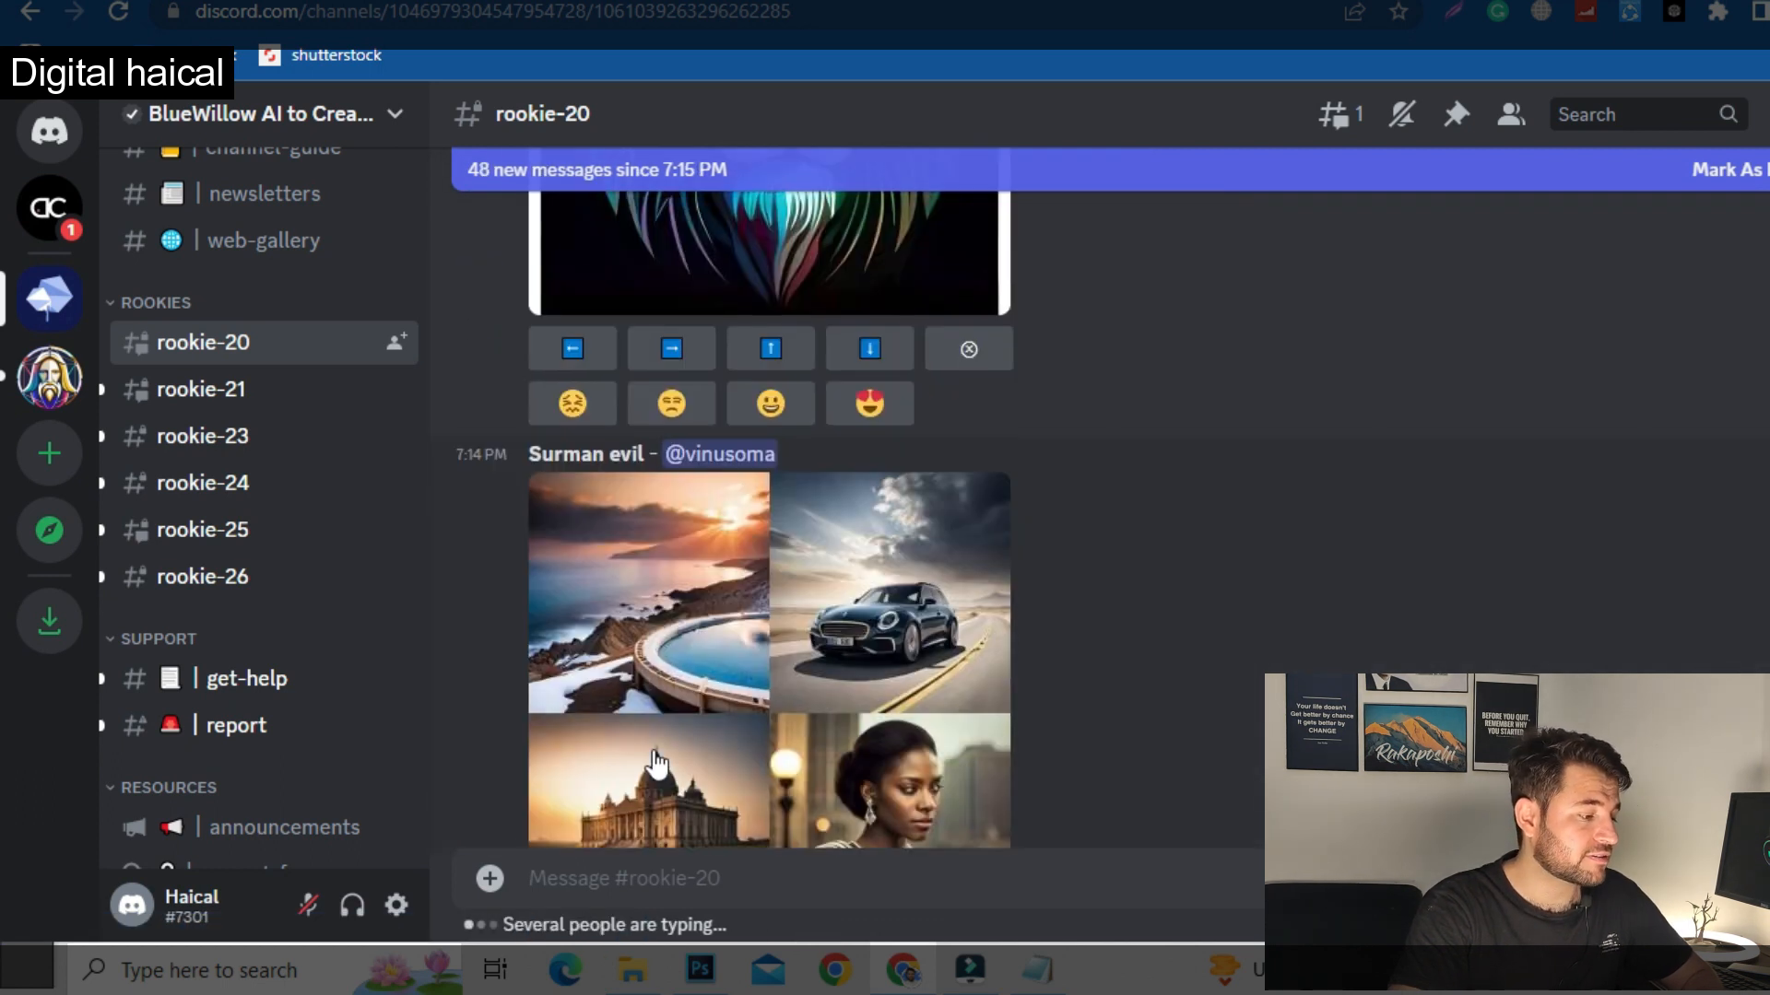
# Step: Enlarge the four-picture grid with the coast, car, domed building and woman, and view the options for saving the image
pyautogui.scroll(-2, 653, 750)
pyautogui.scroll(3, 651, 744)
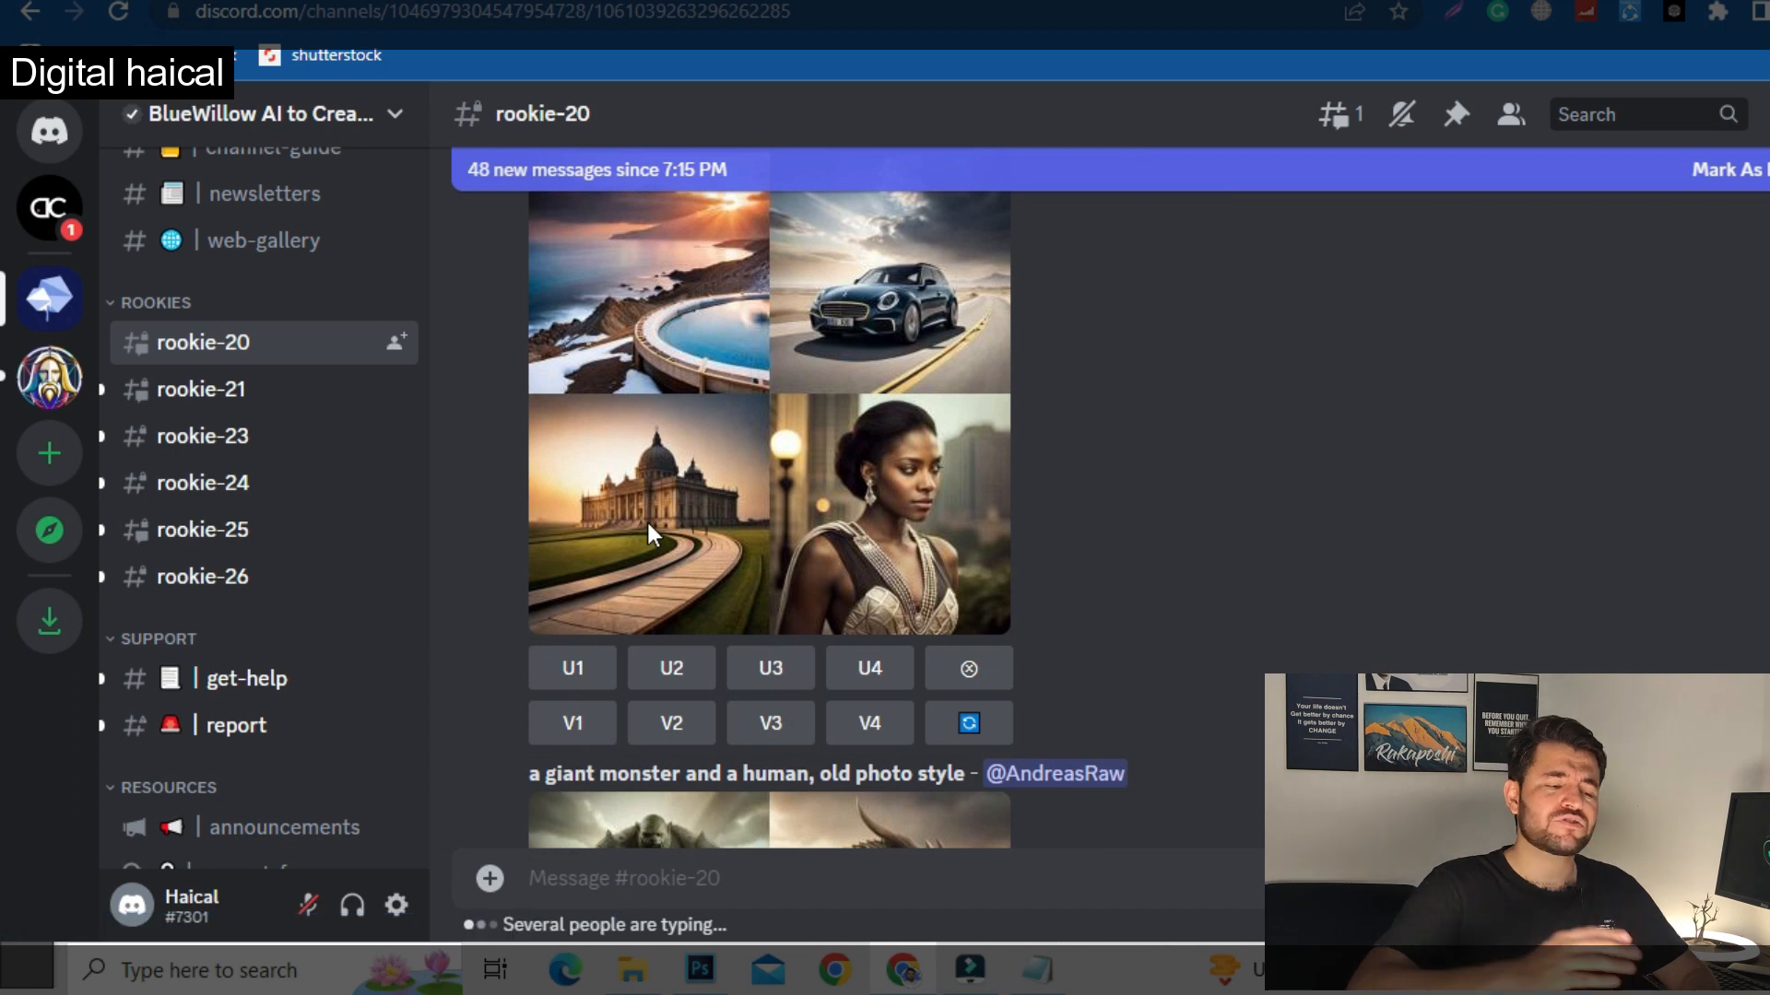
pyautogui.click(655, 523)
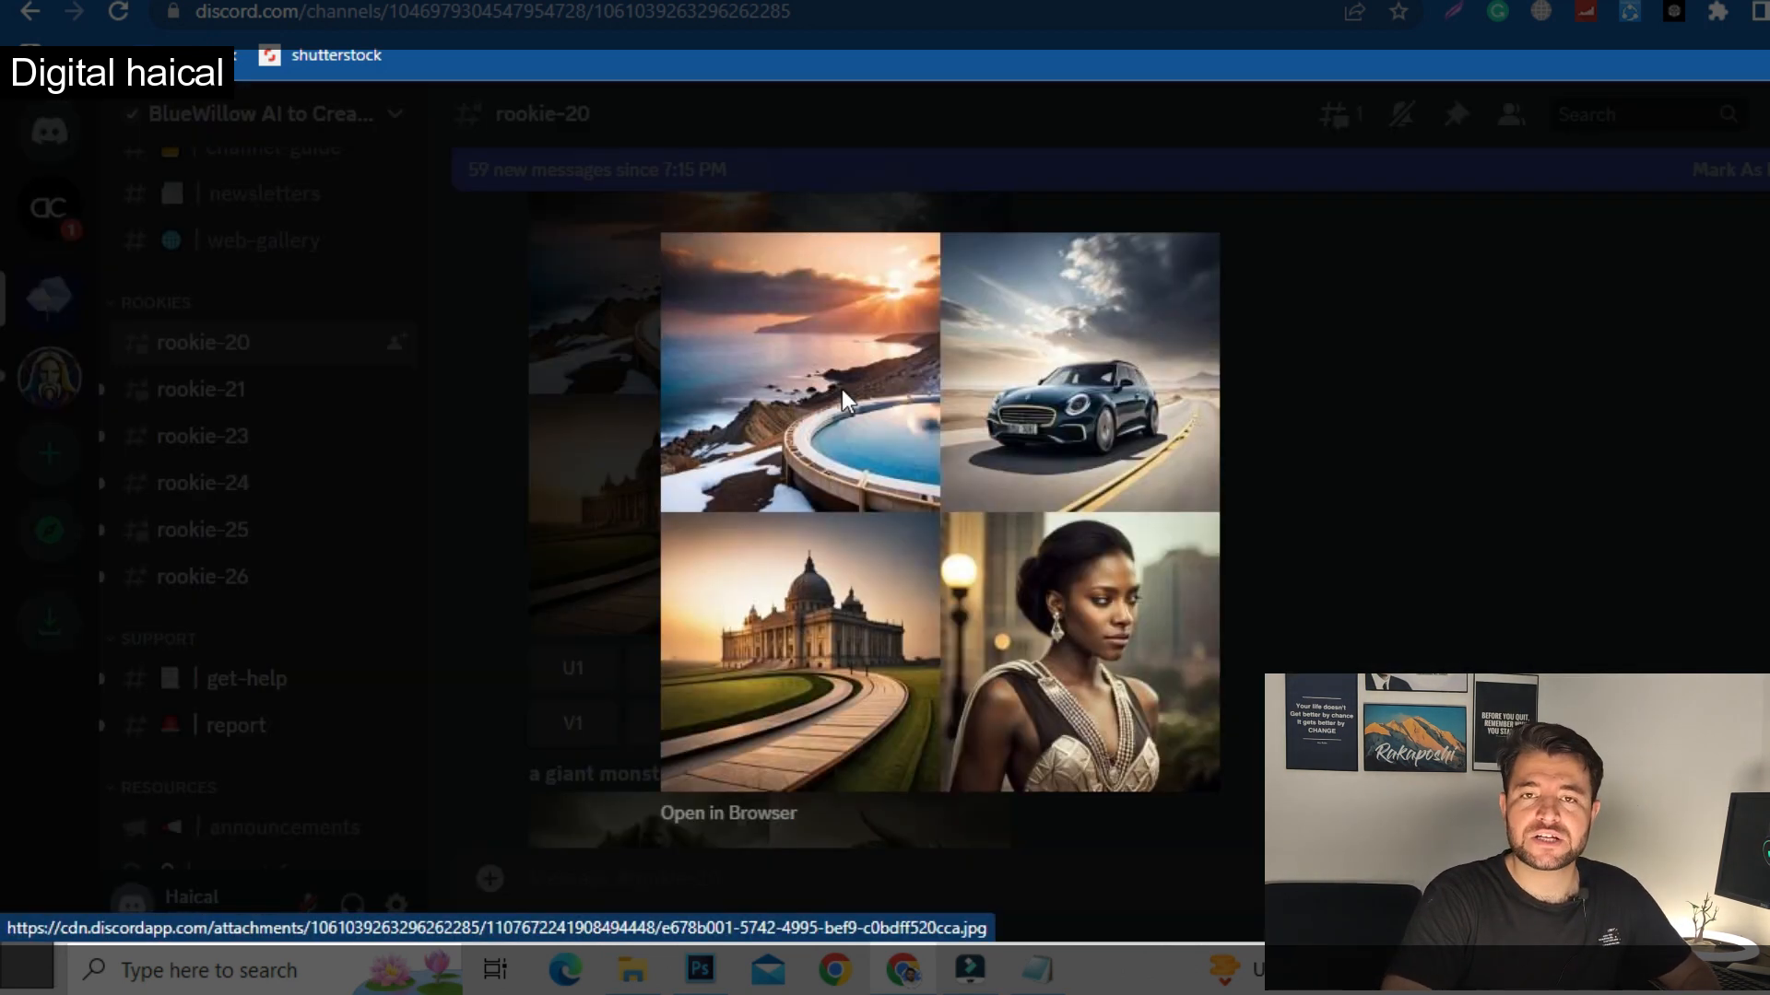
pyautogui.rightClick(842, 389)
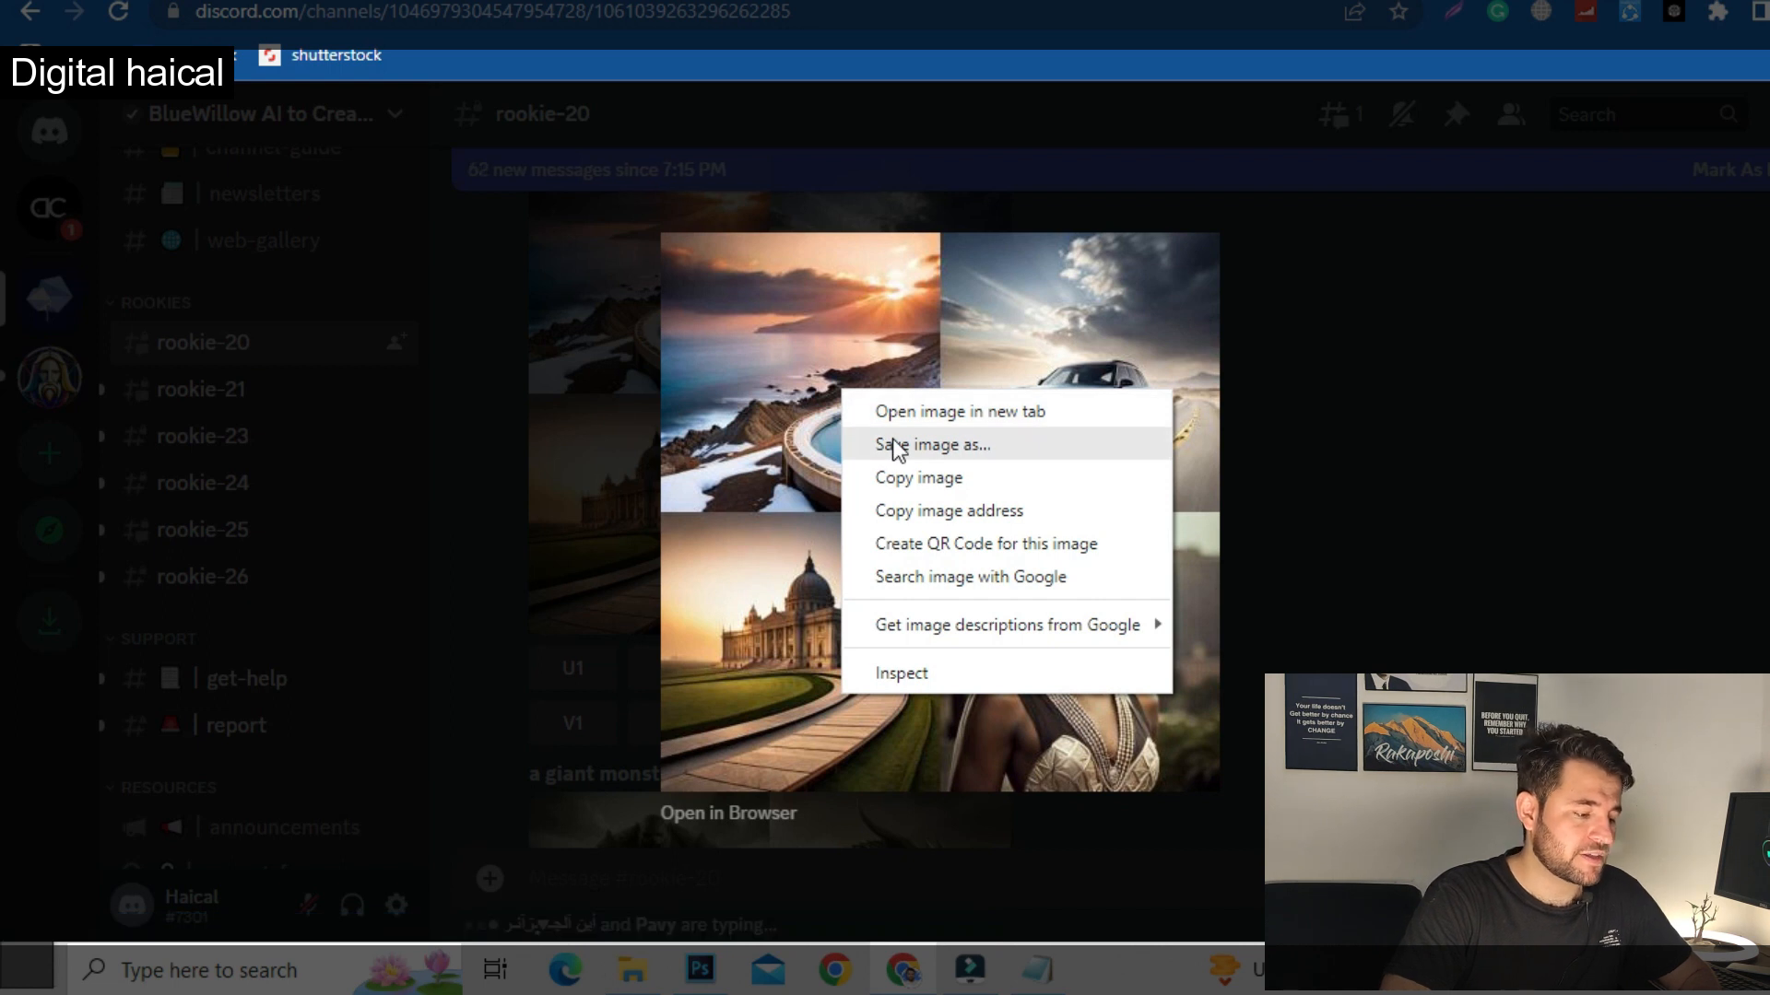
pyautogui.click(594, 738)
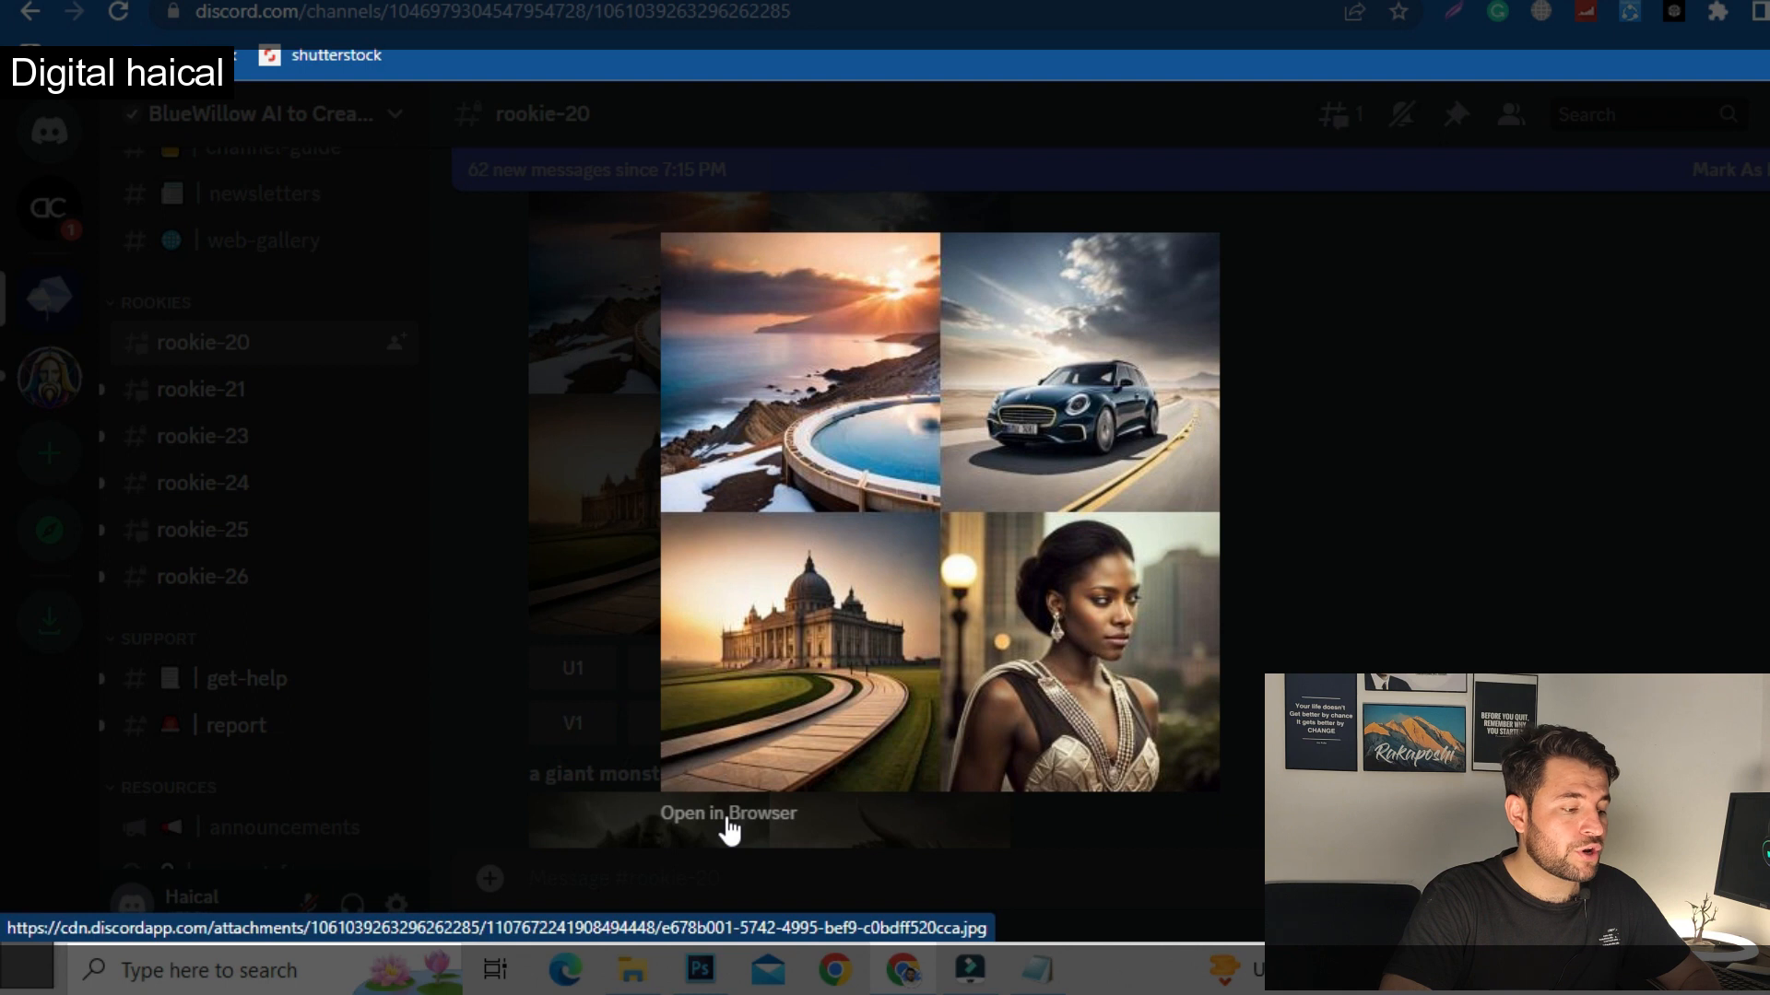
# Step: Open the enlarged grid in the browser and bring up the message options for the picture grid in rookie-20
pyautogui.click(728, 828)
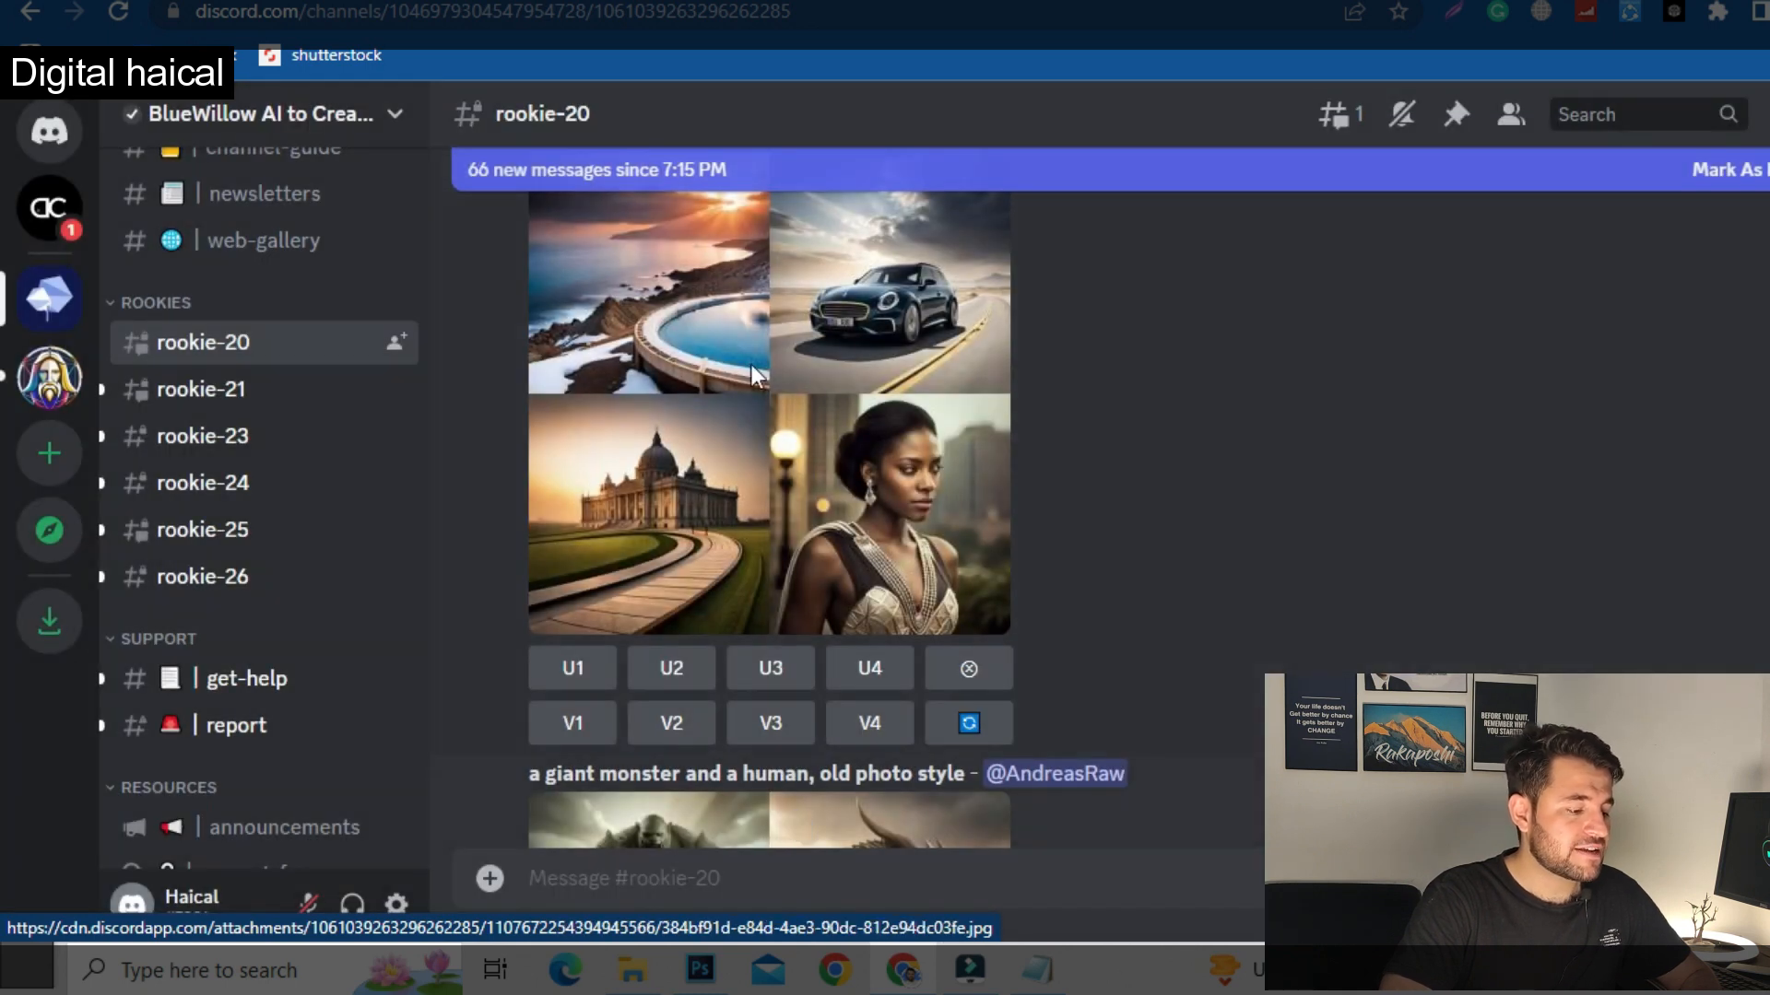
pyautogui.click(855, 550)
pyautogui.rightClick(850, 533)
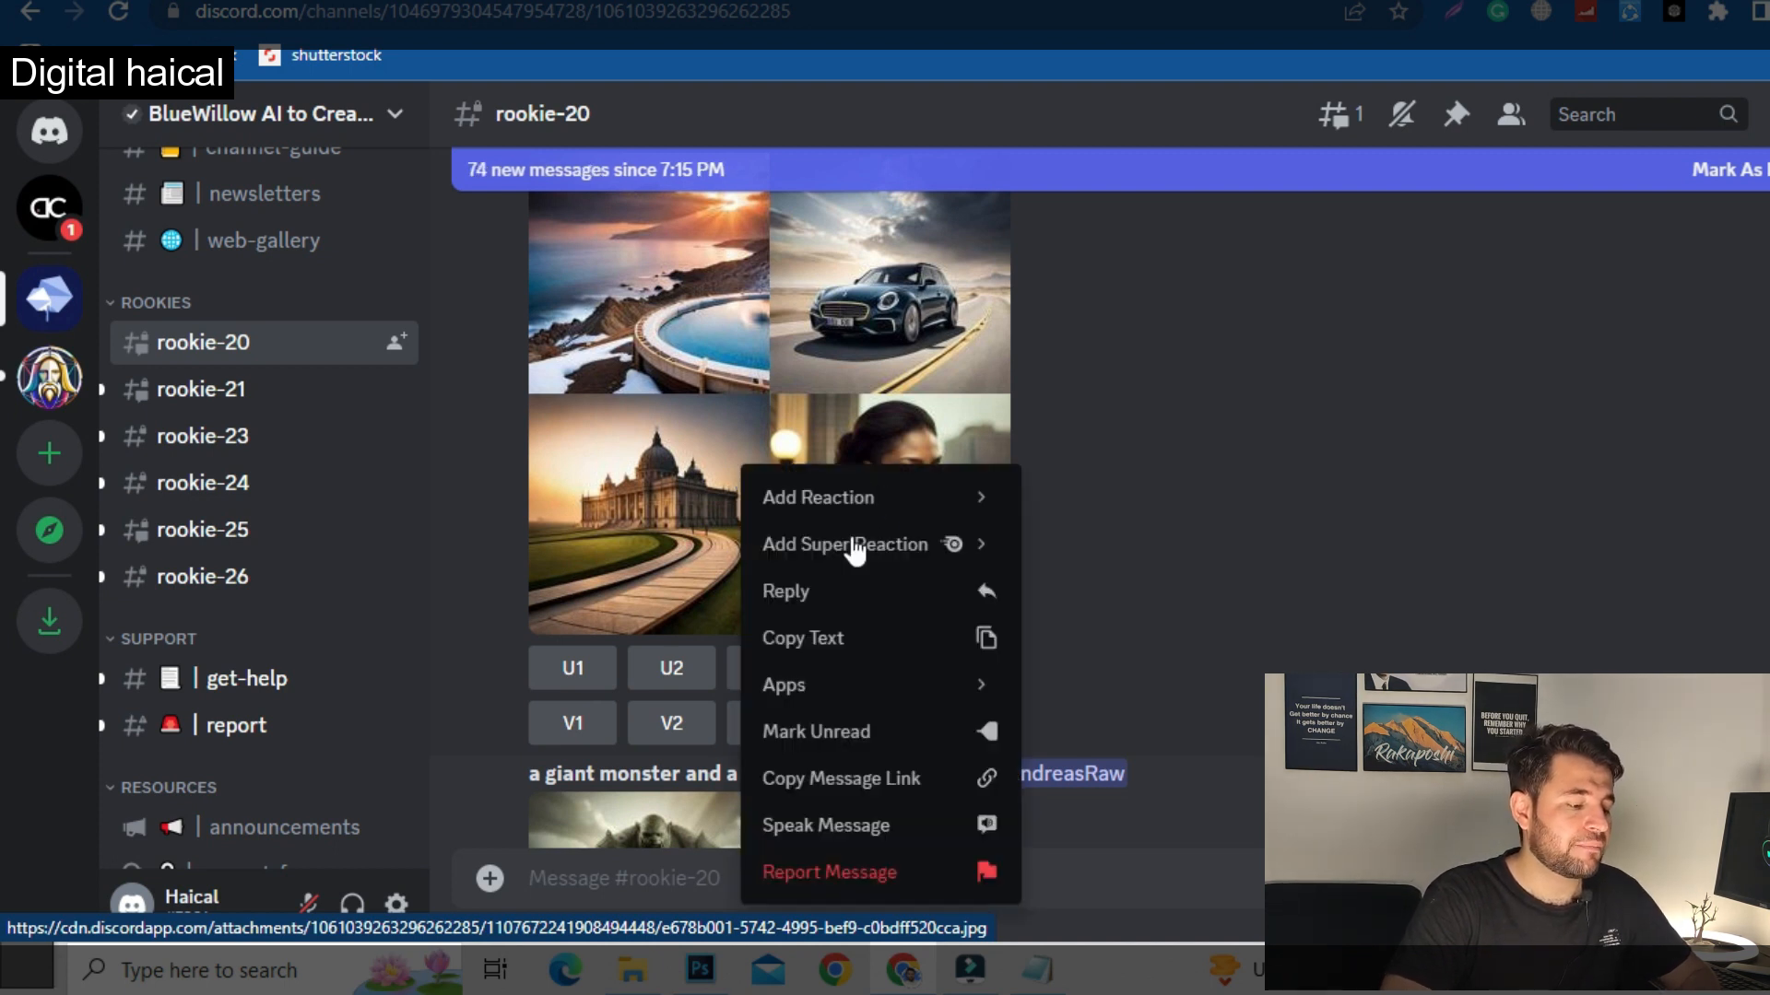